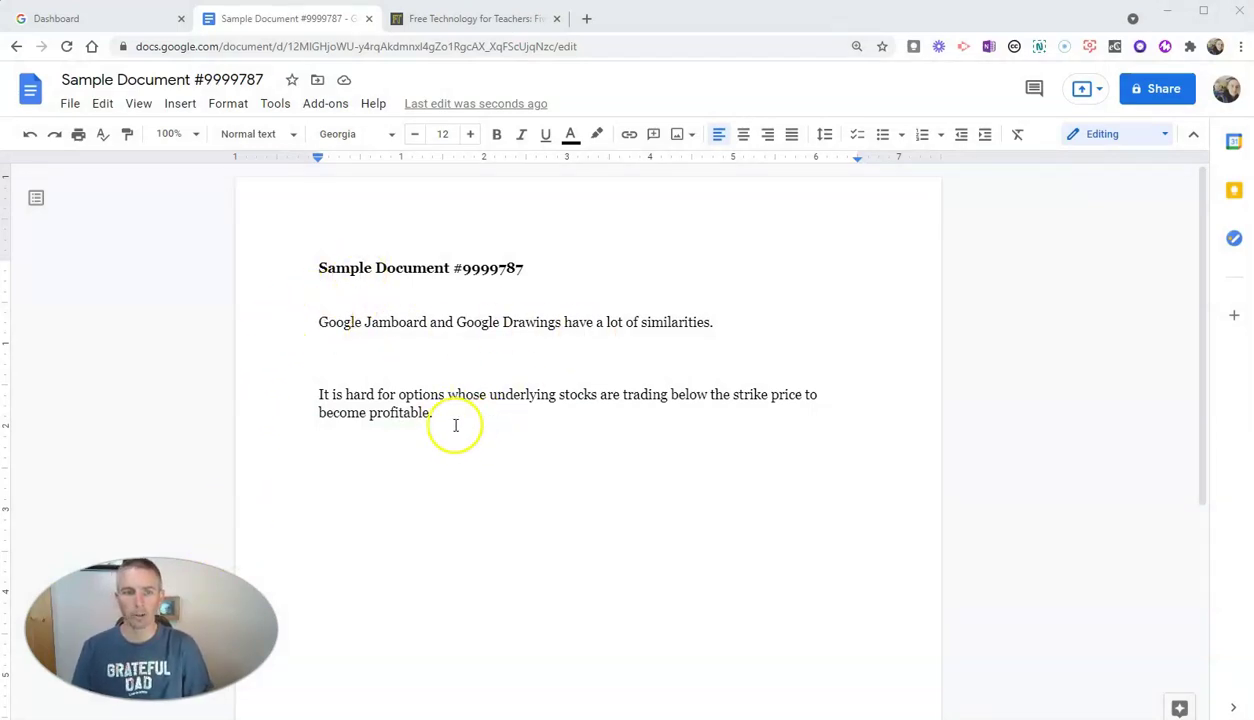
# Place the cursor at the end of the sentence about Jamboard and Google Drawings
pyautogui.click(715, 322)
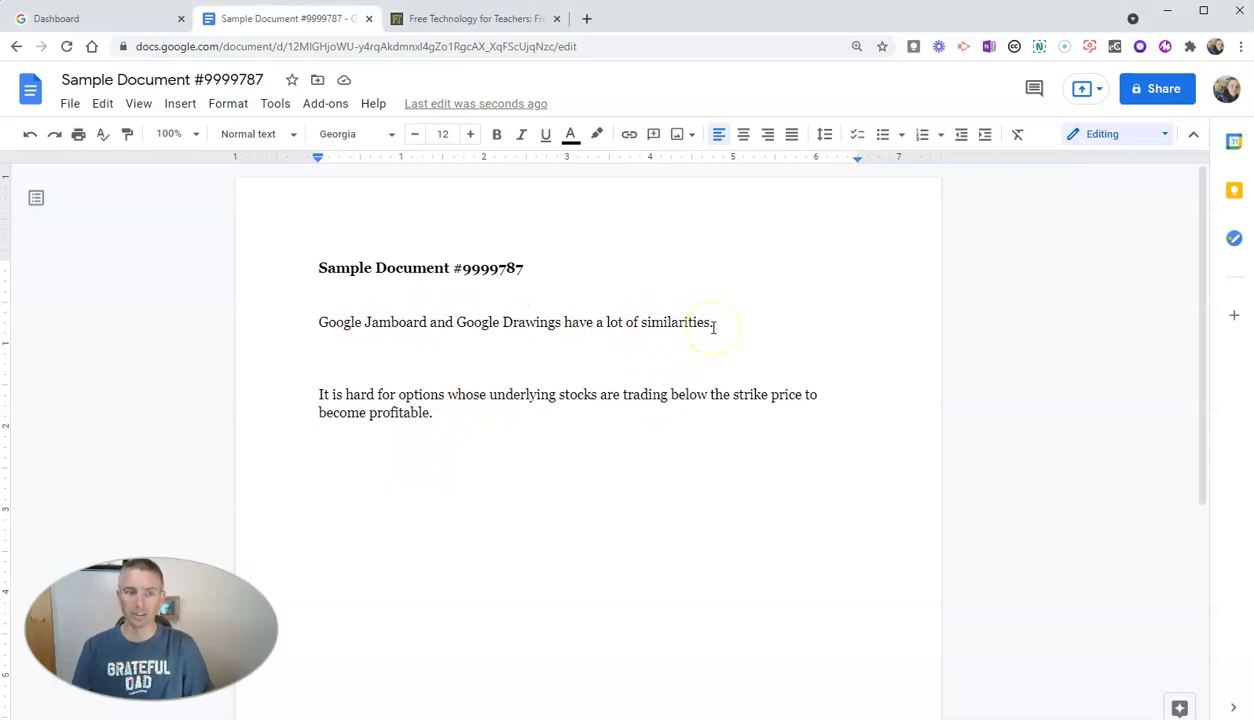
# Open the Citations sidebar and keep MLA (8th ed.) as the citation style
pyautogui.click(276, 105)
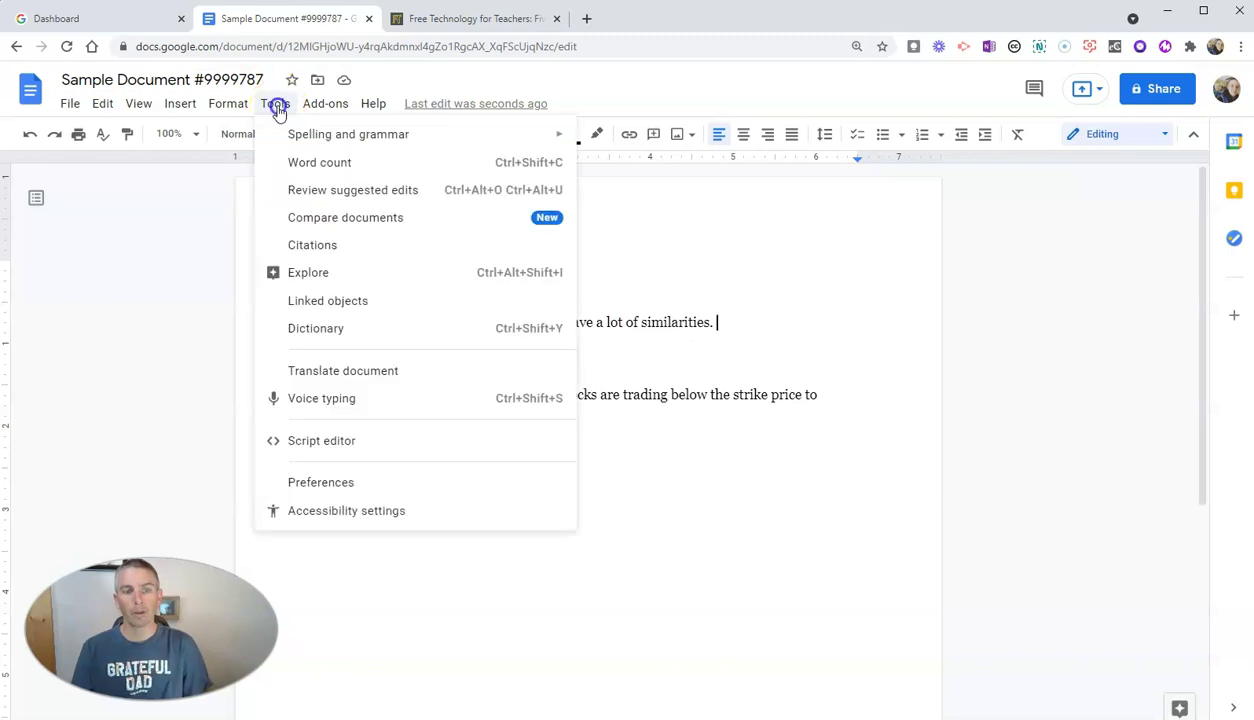
pyautogui.click(320, 244)
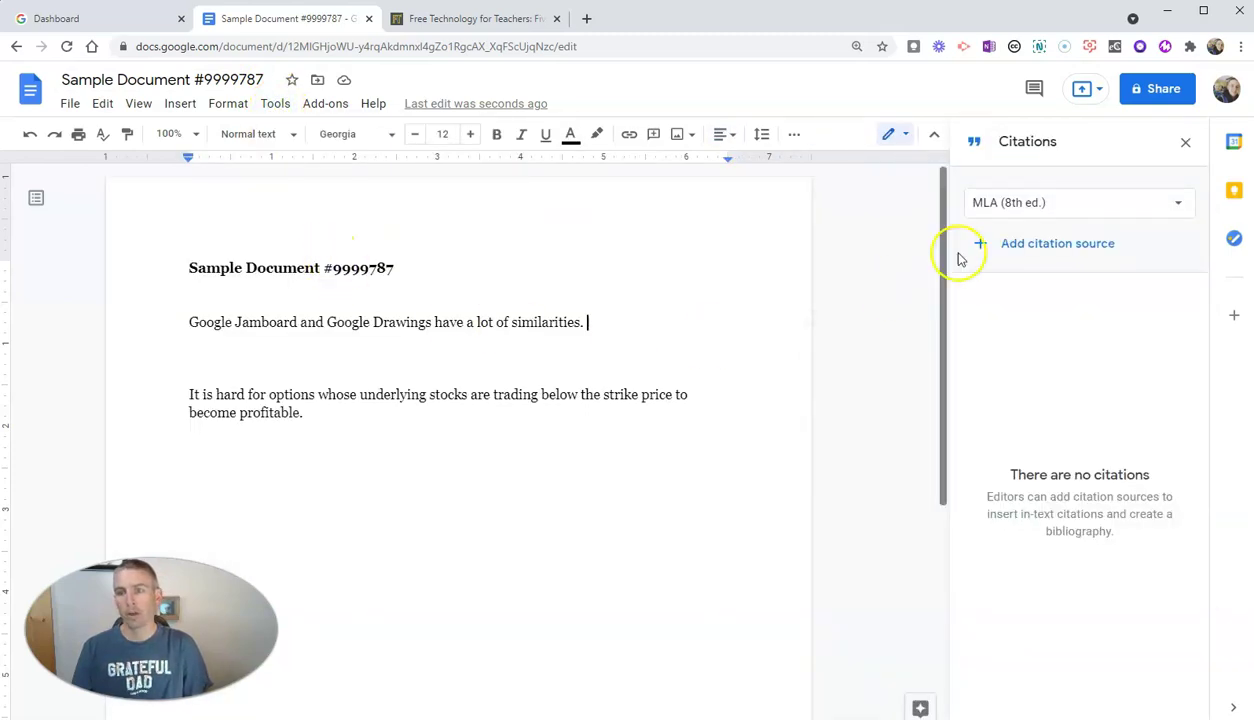
pyautogui.click(1095, 205)
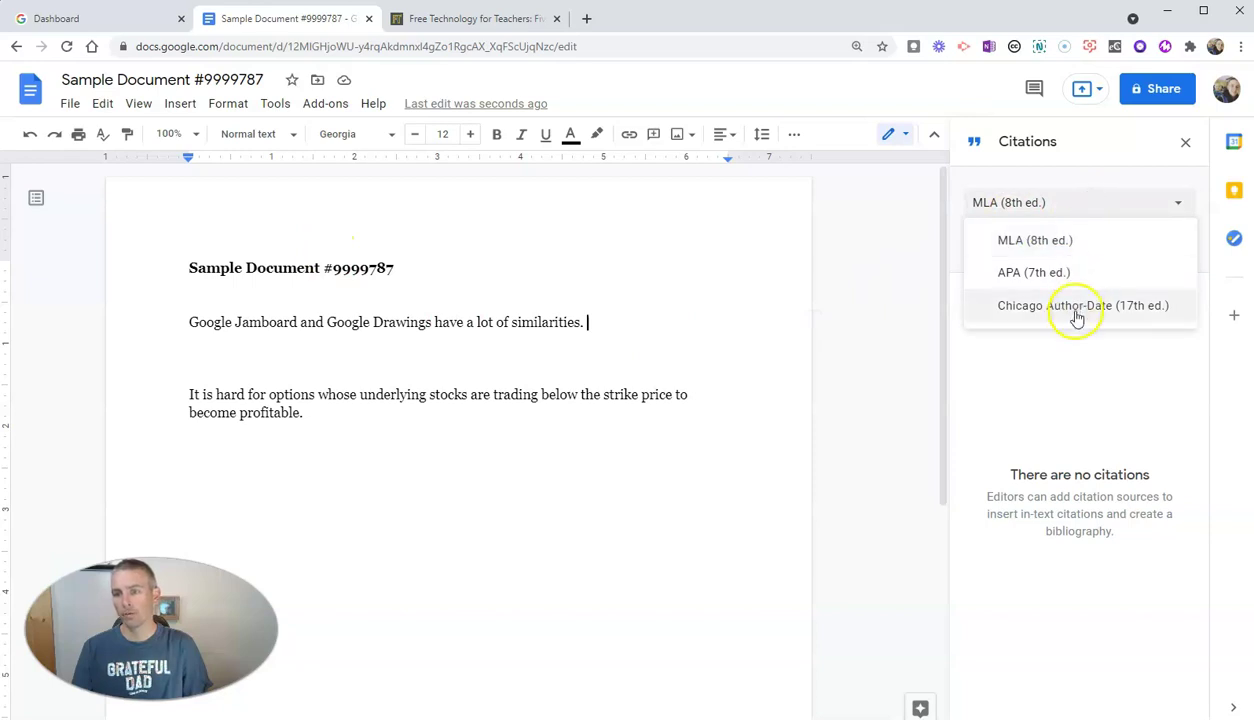
pyautogui.click(1060, 243)
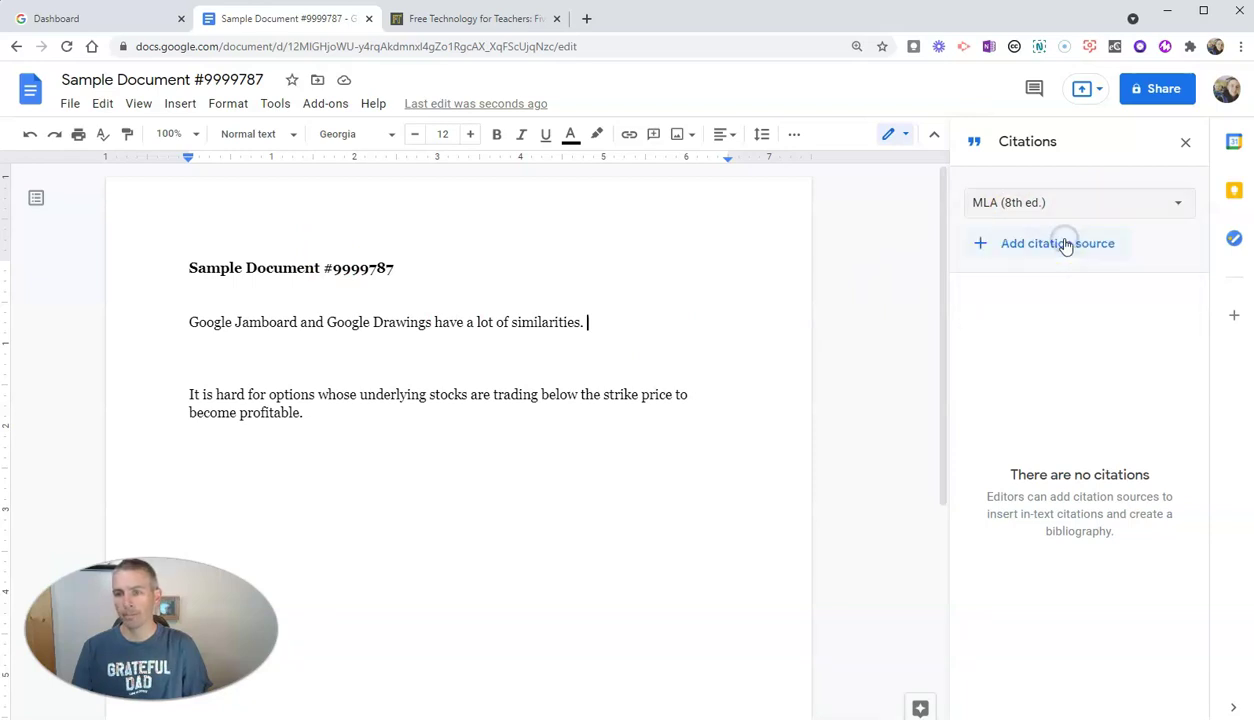
# Start a new citation source of type Website, accessed by Website, with an Author contributor
pyautogui.click(997, 250)
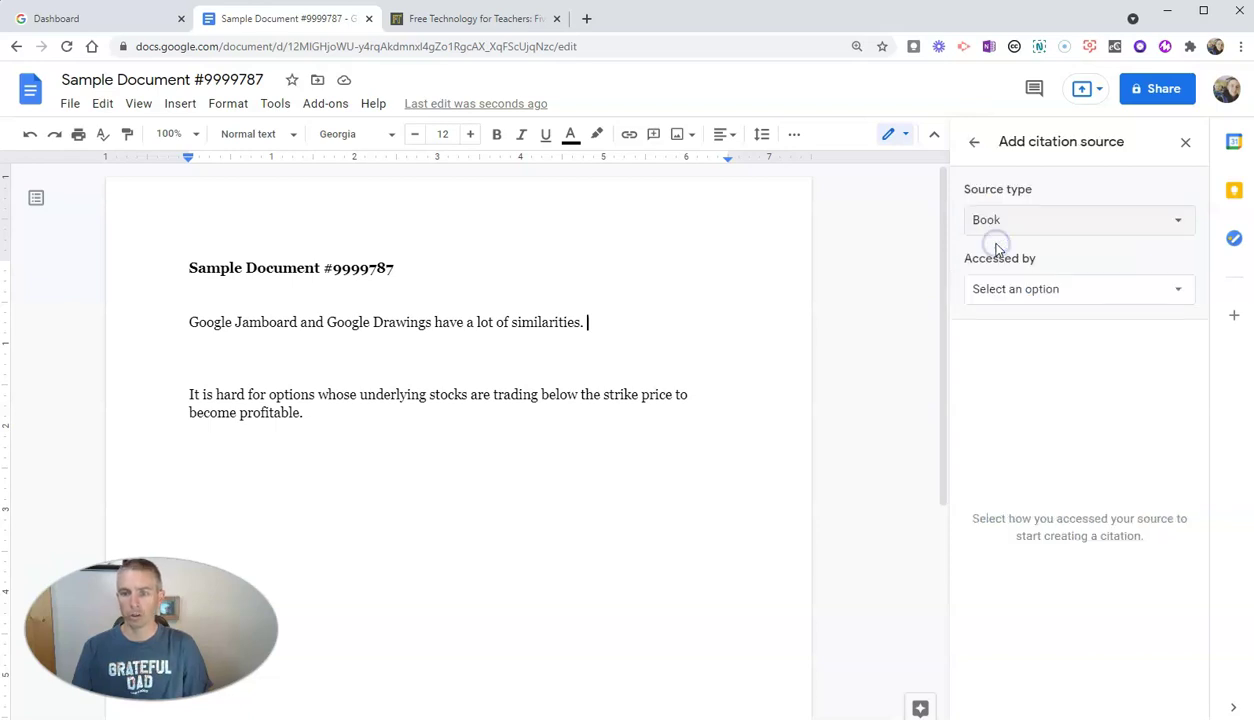
pyautogui.click(1055, 220)
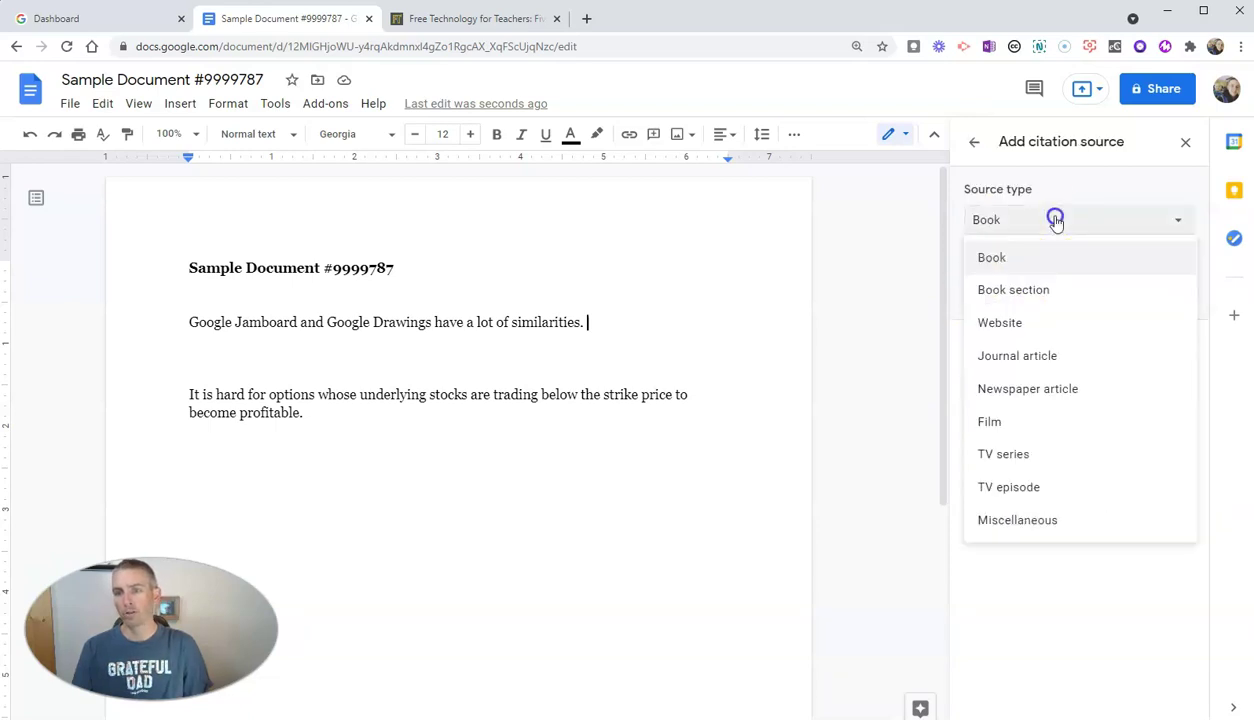
pyautogui.click(1005, 334)
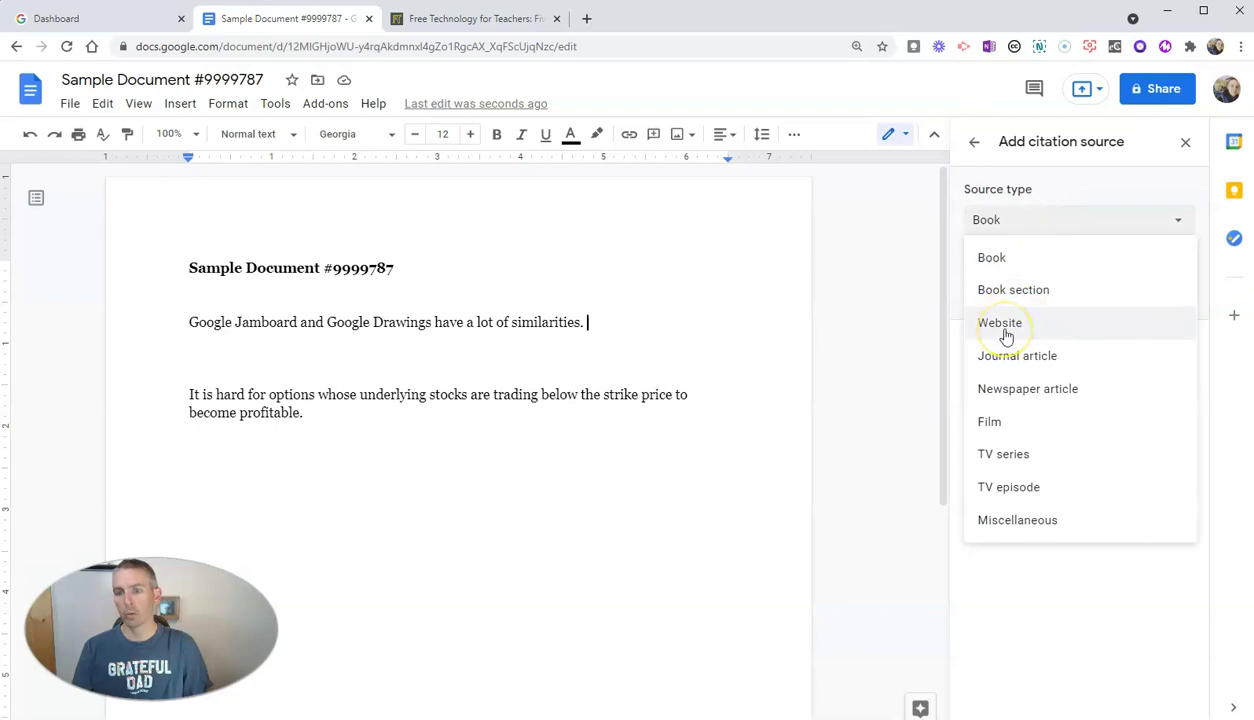
pyautogui.click(1005, 334)
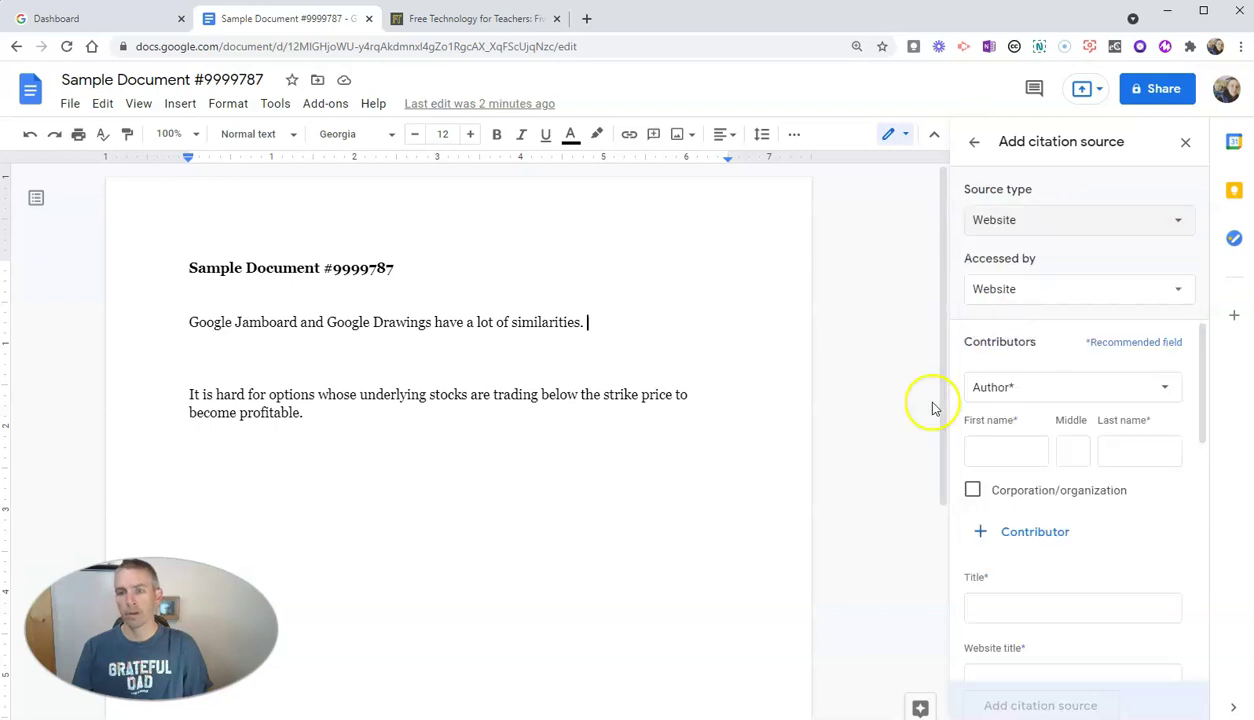
pyautogui.click(1058, 292)
pyautogui.click(1053, 320)
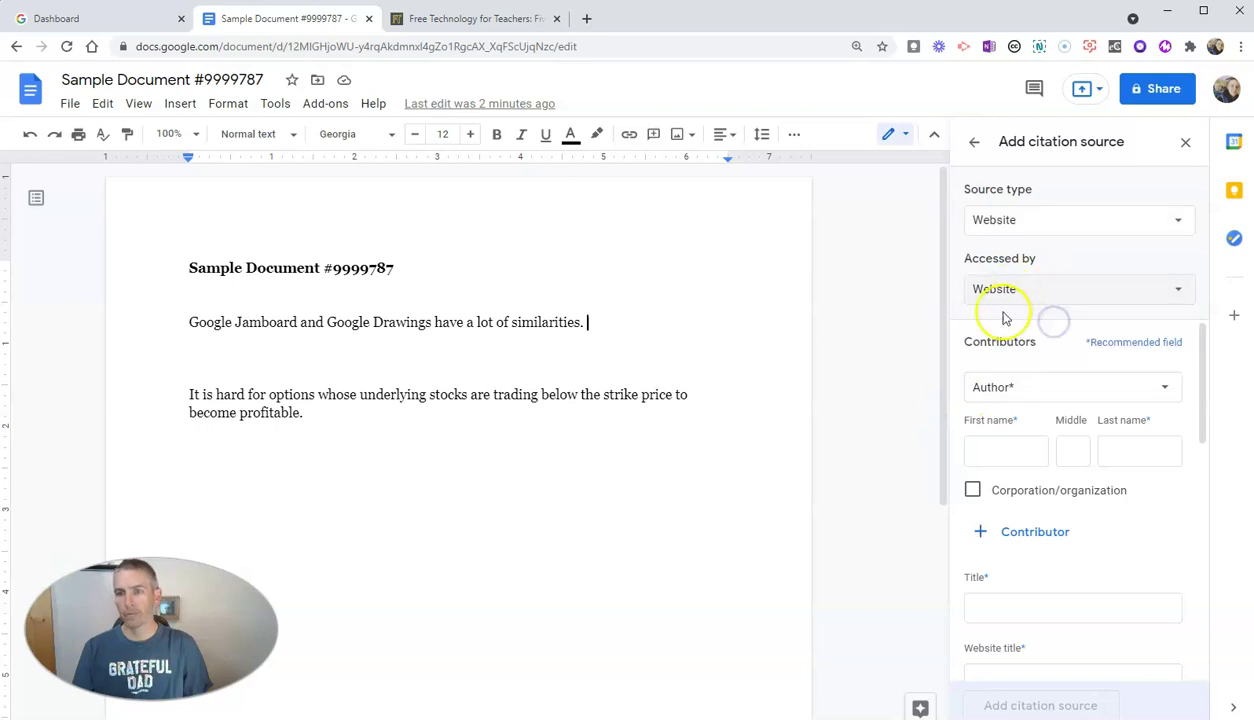
pyautogui.click(1047, 387)
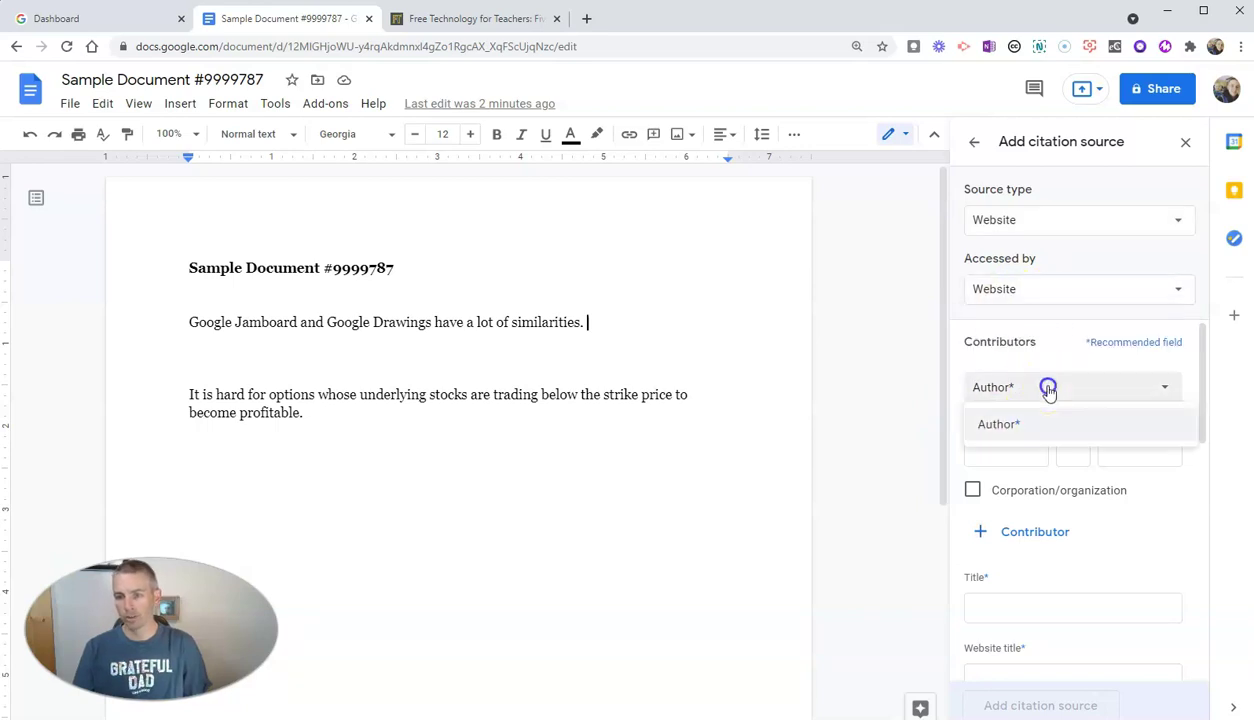
pyautogui.click(1015, 420)
# Enter the author's first name and move on to the last-name field
pyautogui.click(997, 452)
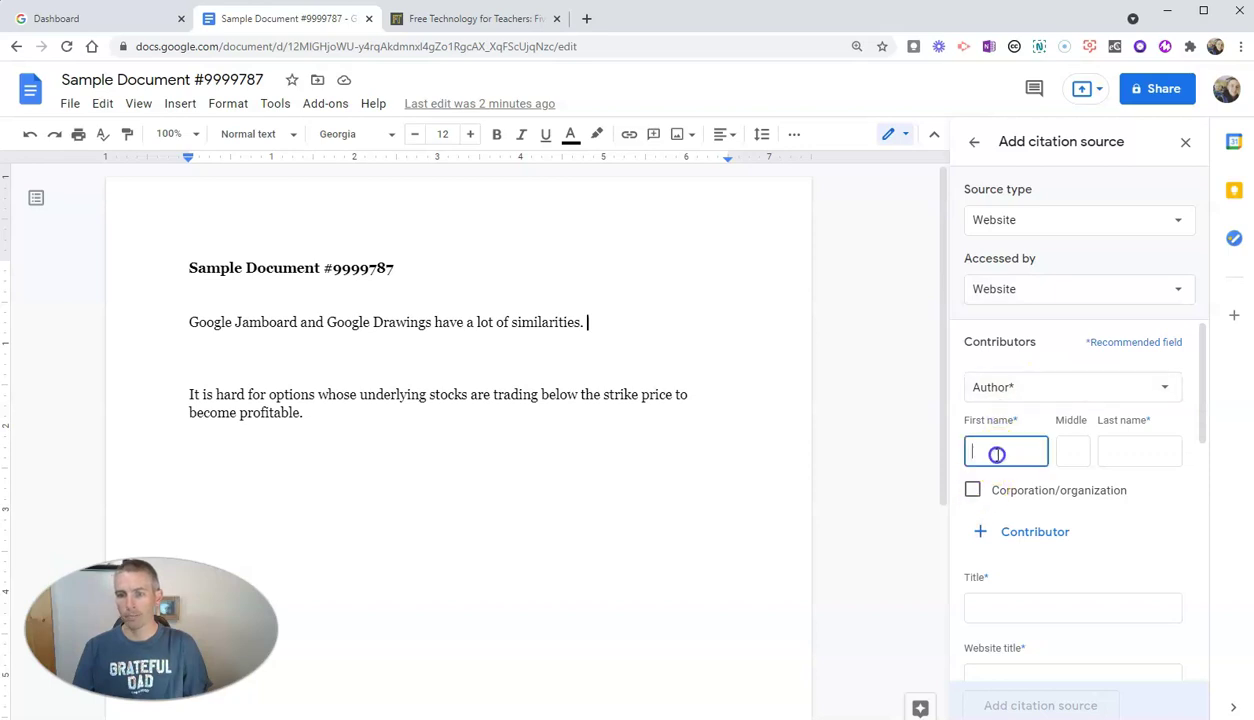
pyautogui.write('Ri')
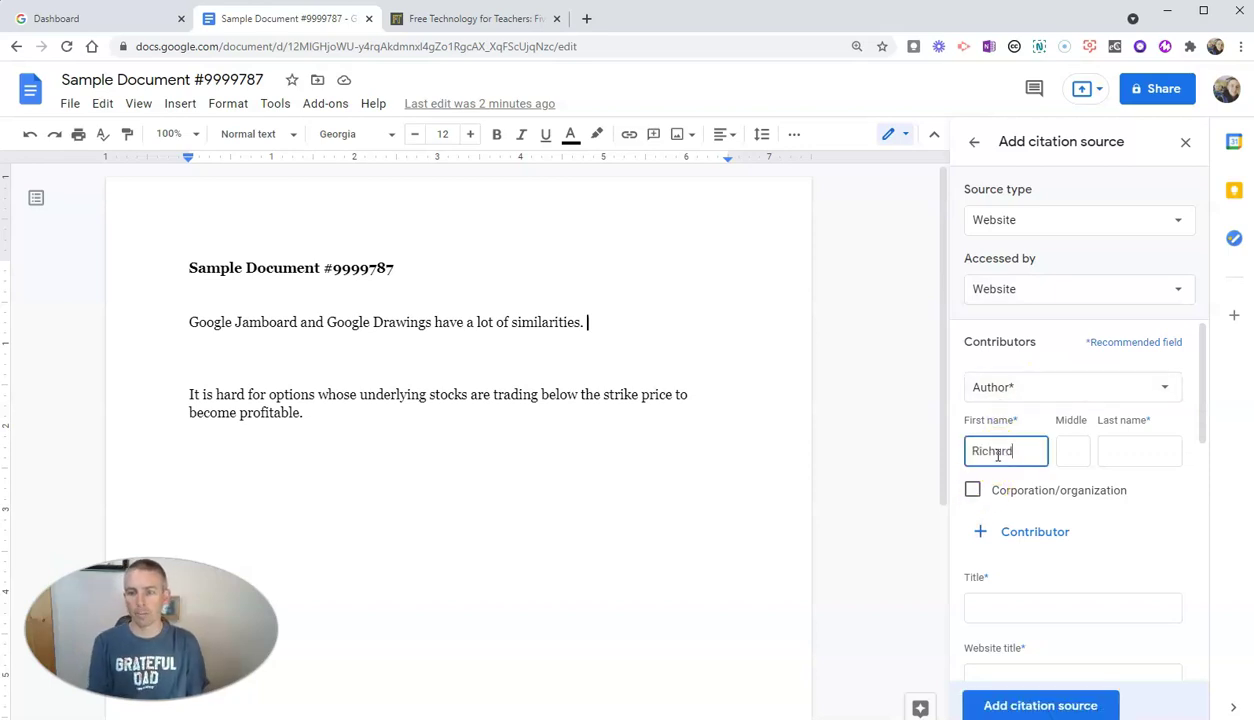
pyautogui.write('chard')
pyautogui.press('Tab')
pyautogui.press('Tab')
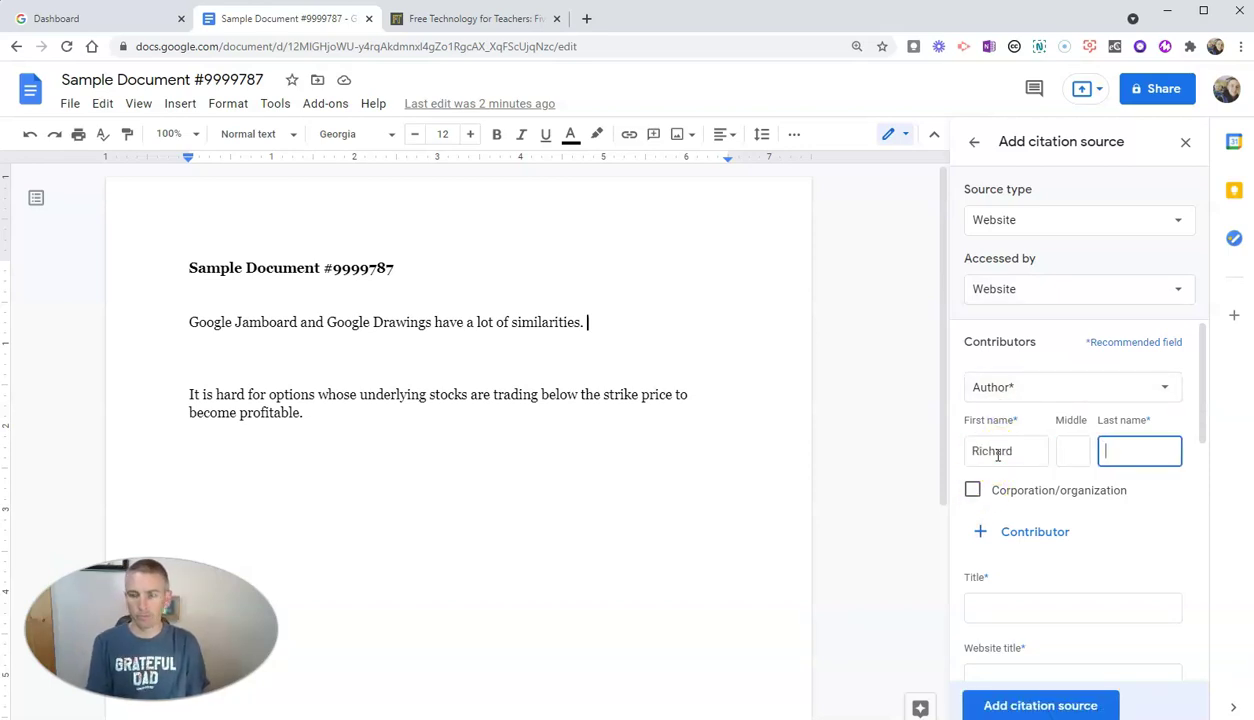
pyautogui.scroll(-3, 1020, 450)
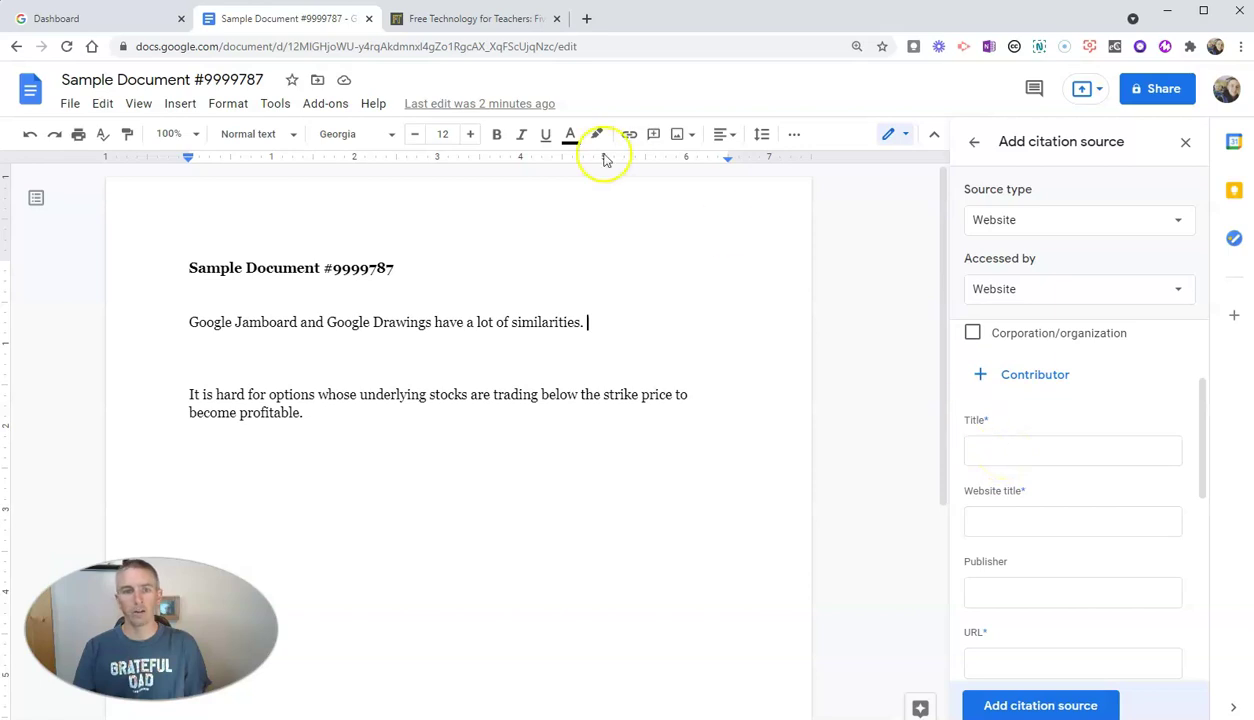
# Copy the blog post title into the citation's Title field
pyautogui.click(476, 22)
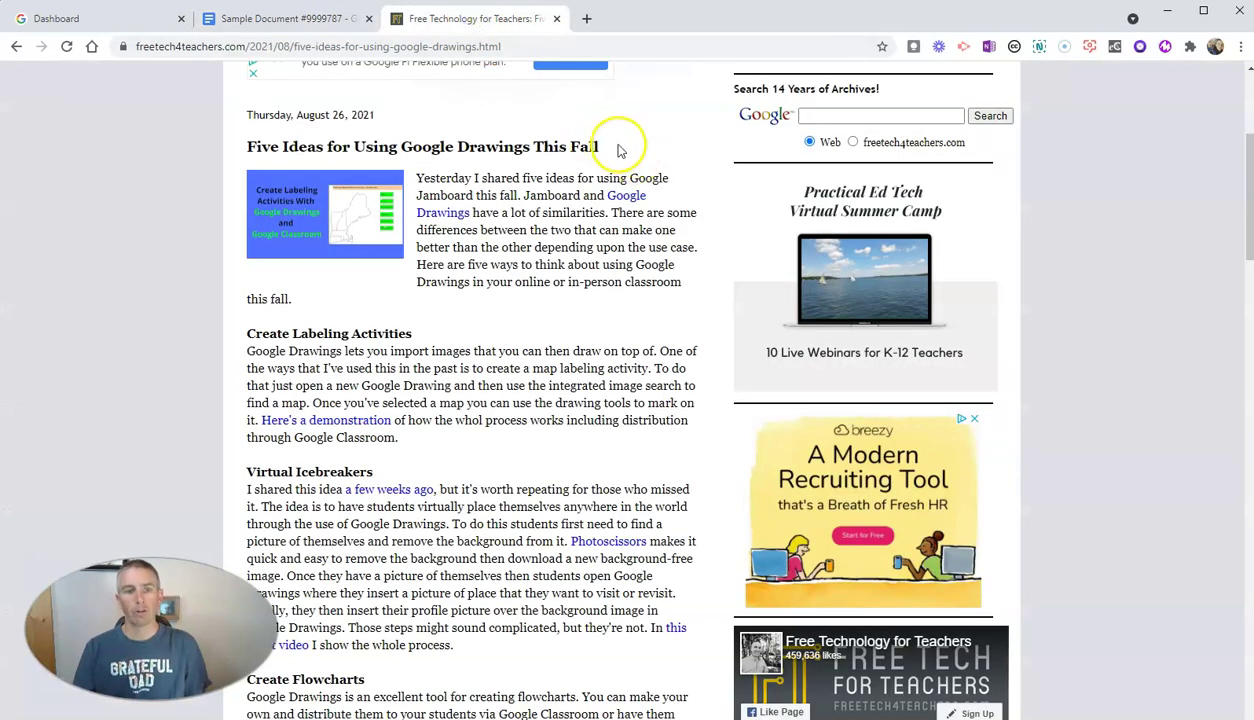
pyautogui.moveTo(605, 146); pyautogui.dragTo(246, 143)
pyautogui.hotkey('ctrl', 'c')
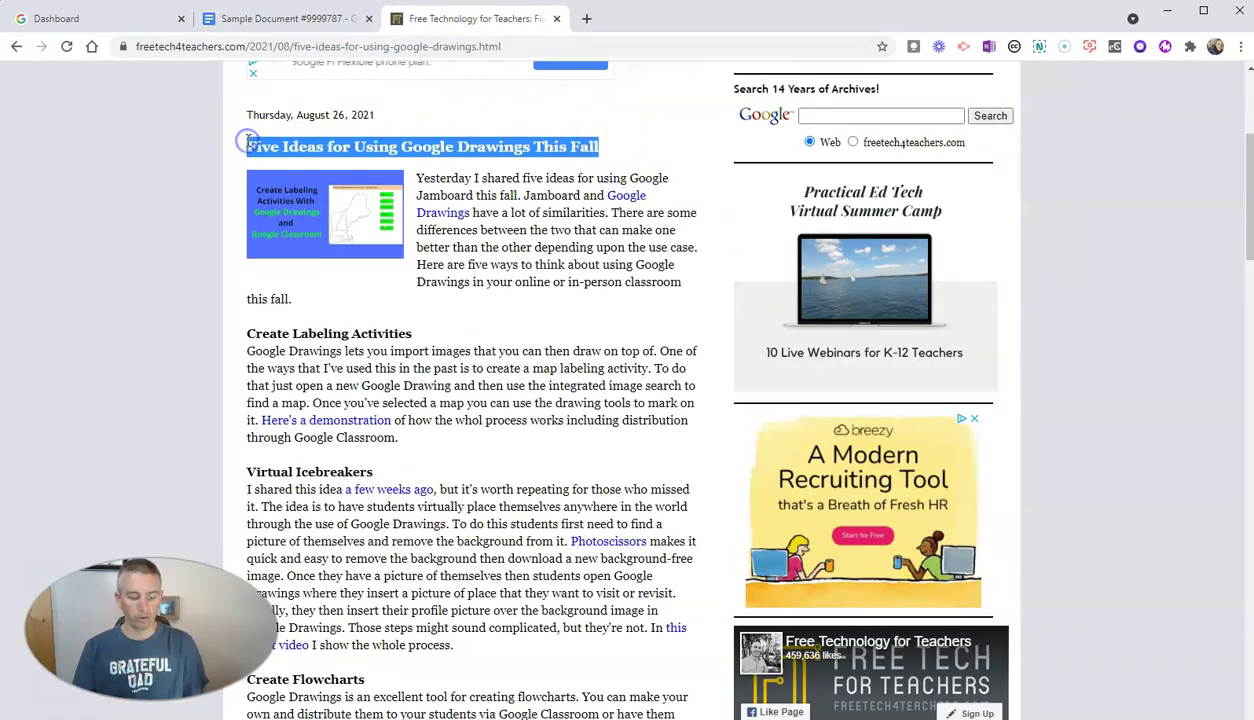
pyautogui.click(290, 20)
pyautogui.click(988, 450)
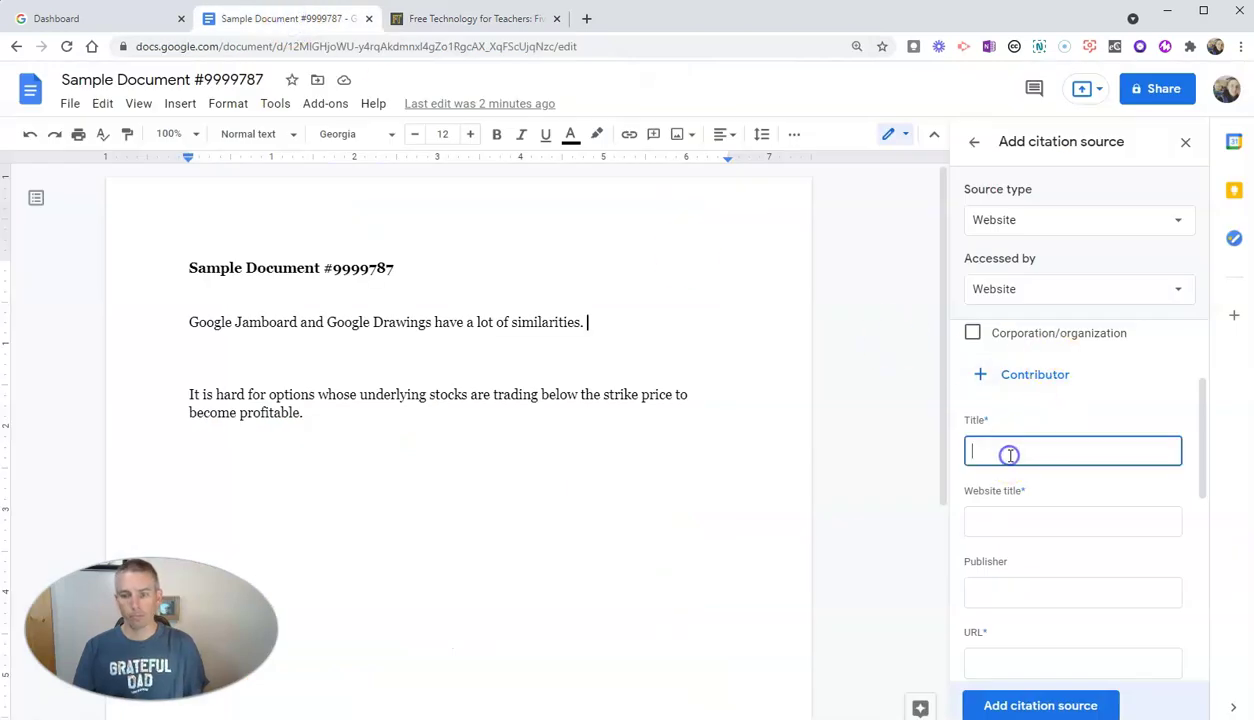
pyautogui.hotkey('ctrl', 'v')
# Copy the blog post's web address from the browser's address bar
pyautogui.click(462, 20)
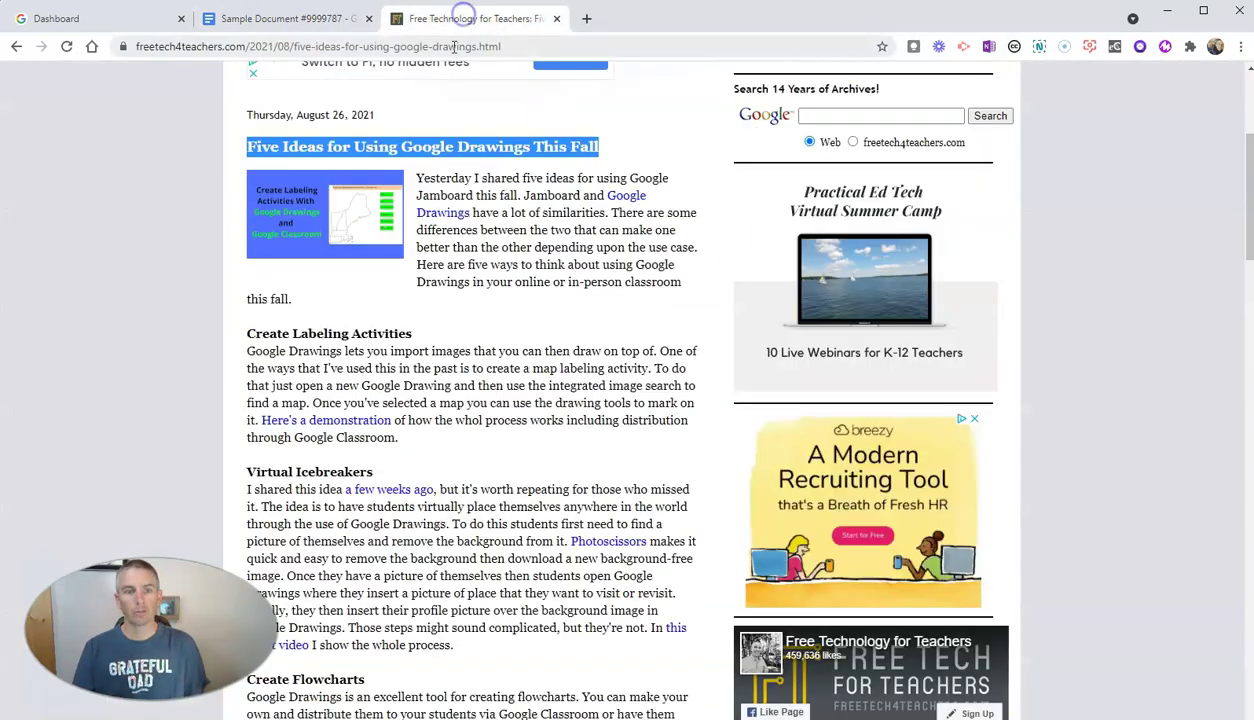
pyautogui.click(440, 46)
pyautogui.click(282, 18)
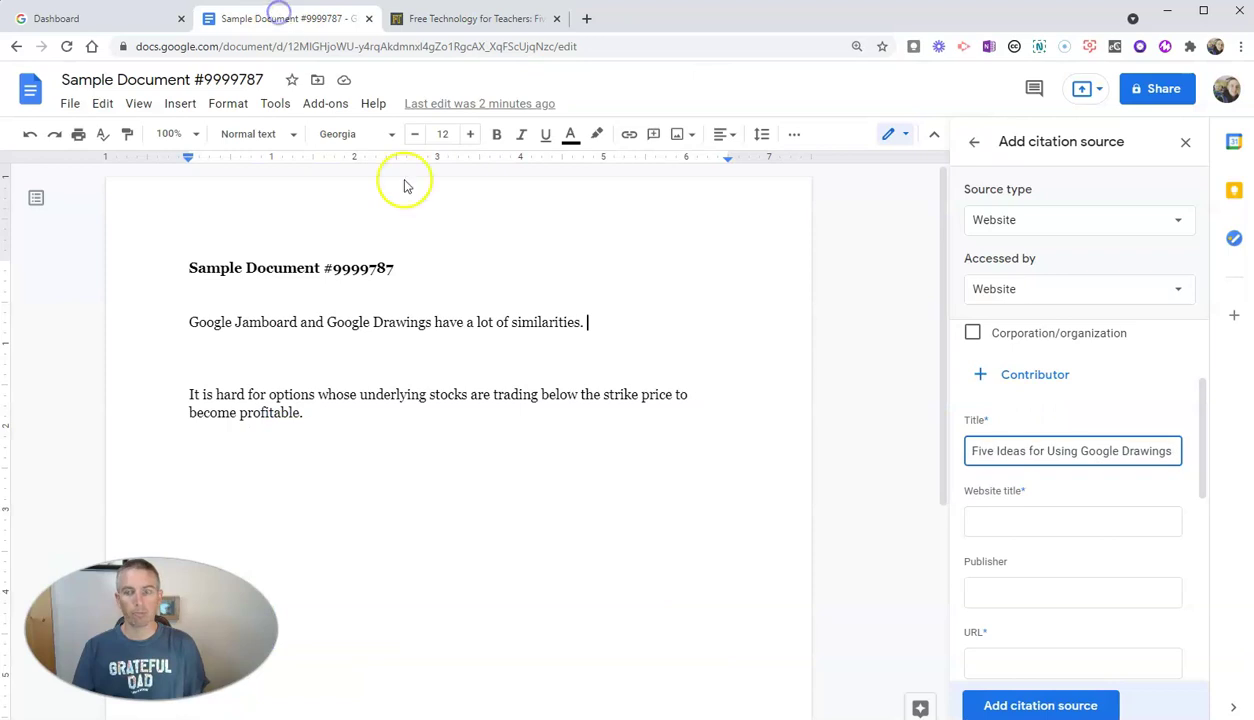
# Enter FreeTech4Teachers as website title and publisher, paste the post URL, and begin the published day
pyautogui.click(1019, 519)
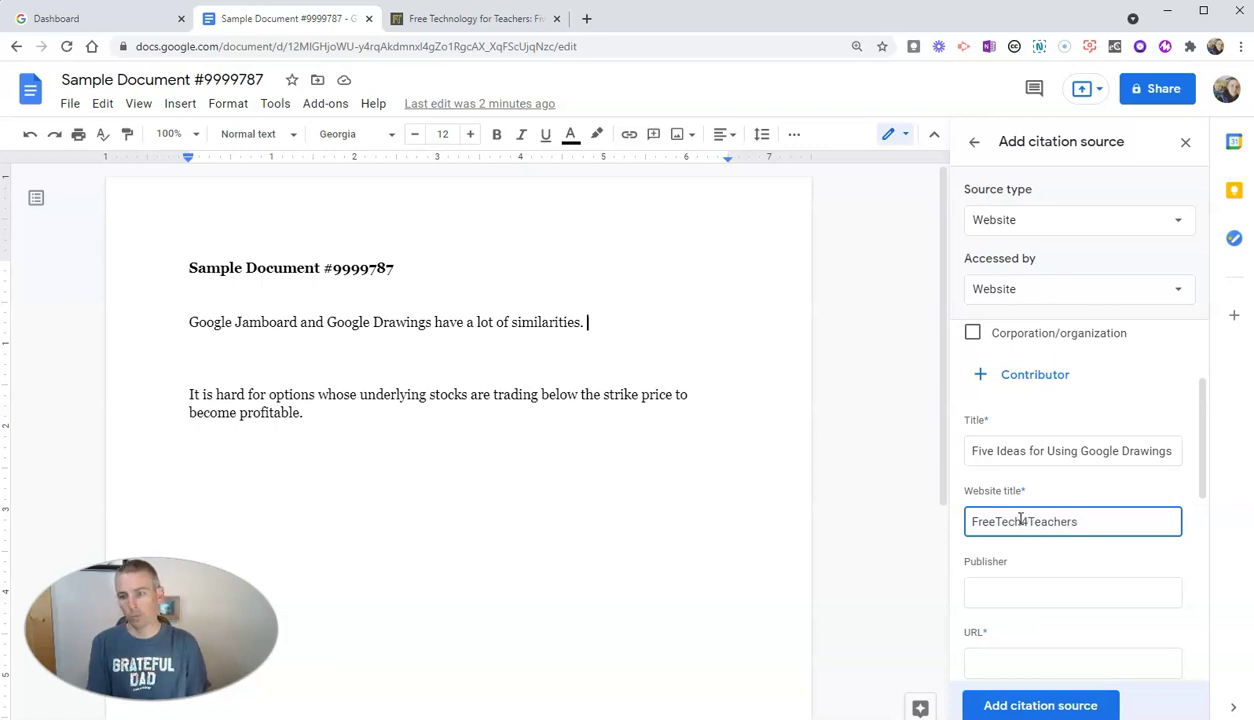
pyautogui.click(1009, 597)
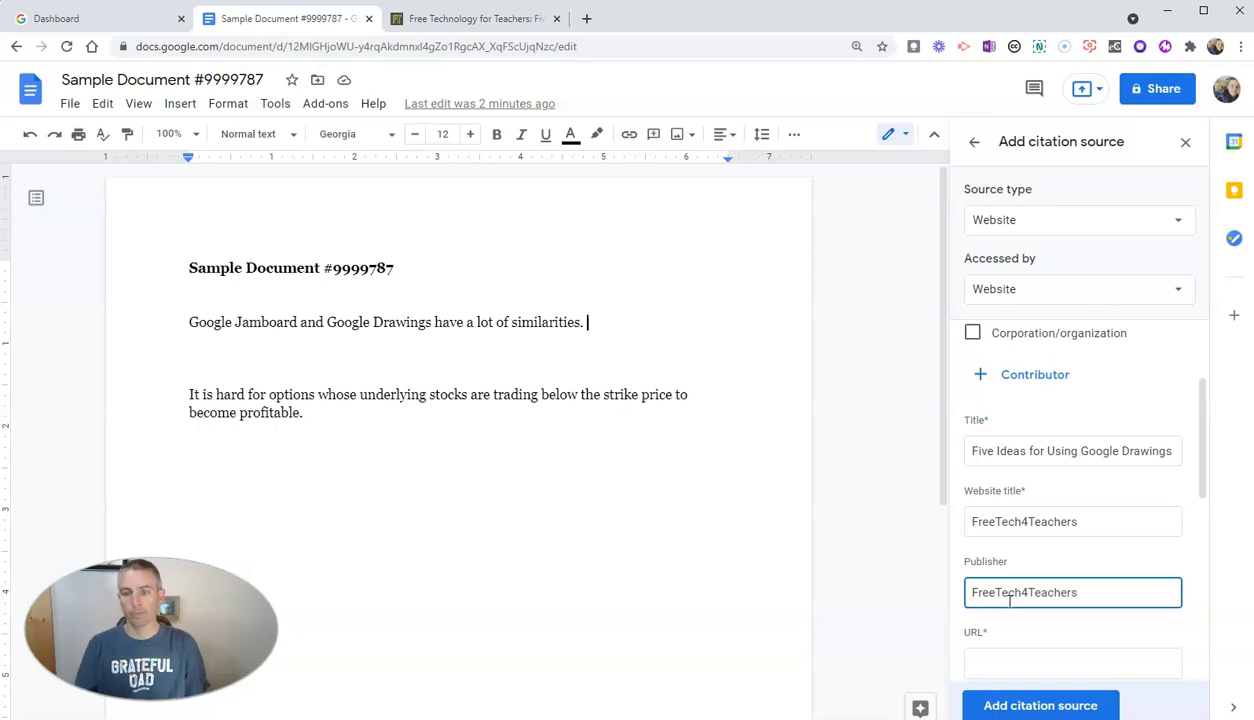
pyautogui.scroll(-2, 1010, 597)
pyautogui.click(1016, 507)
pyautogui.hotkey('ctrl', 'v')
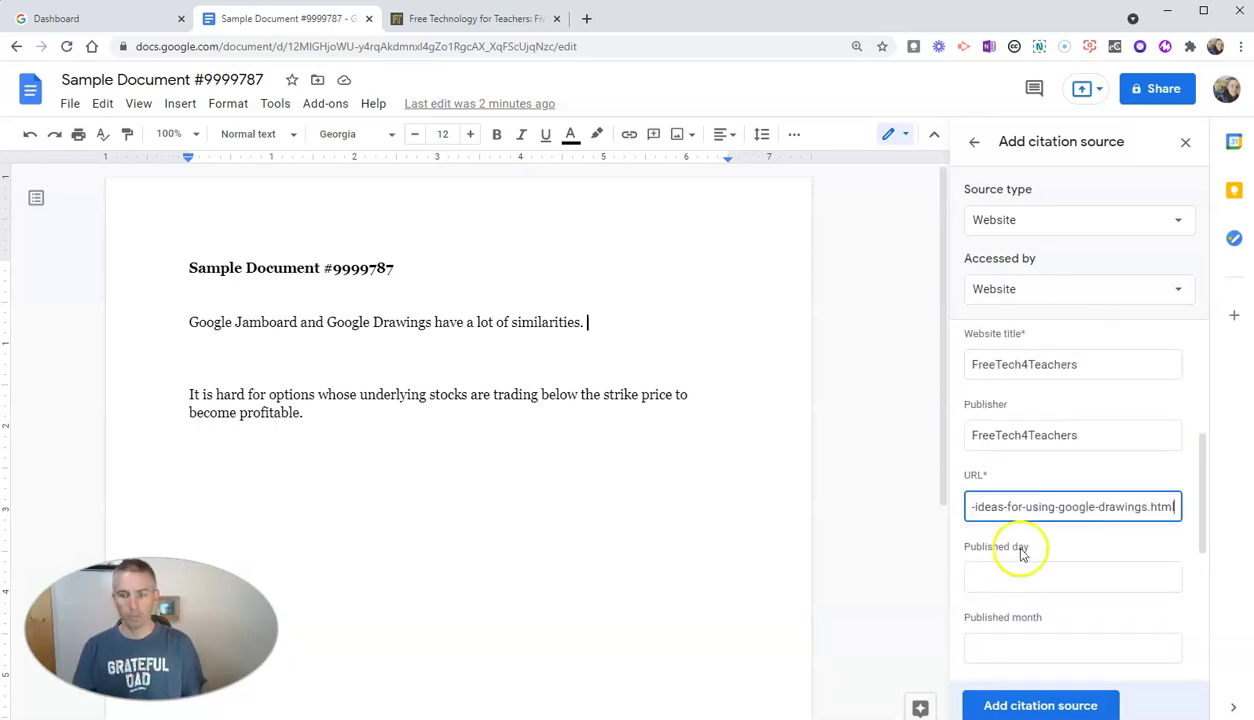
pyautogui.click(1024, 582)
pyautogui.write('A')
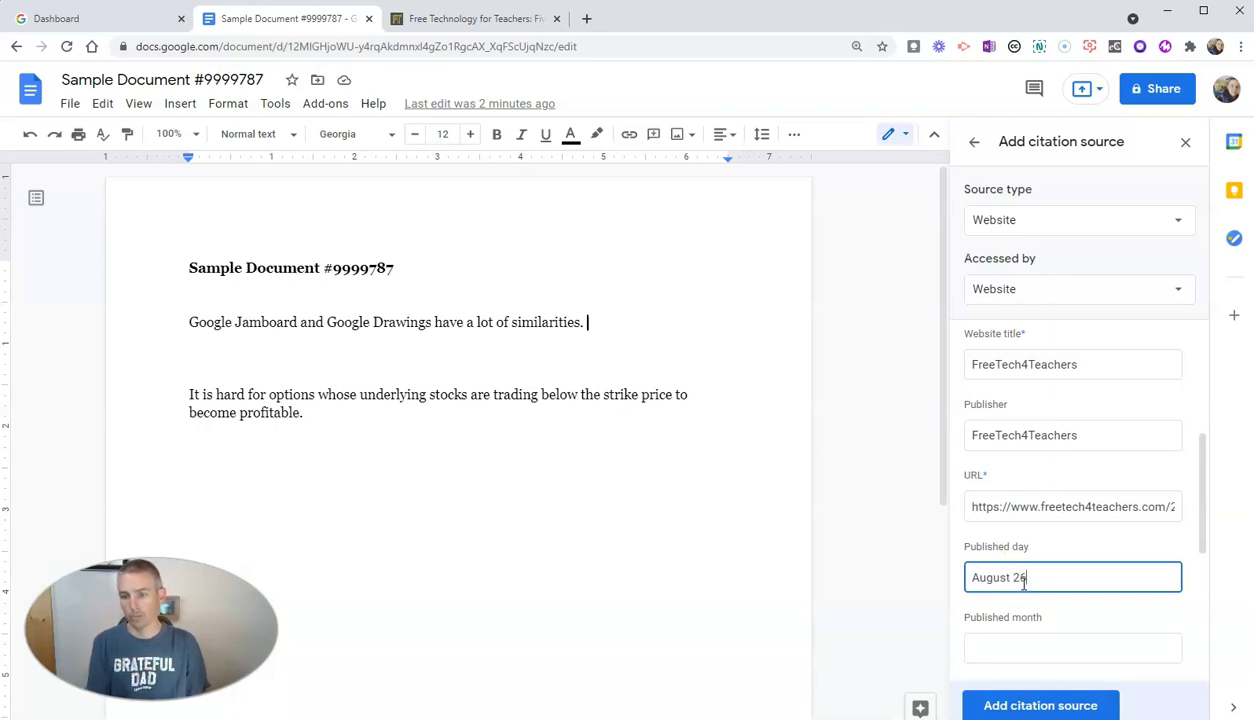
# Set the published date to day 26 and month August, moving the month to its own field
pyautogui.write('ugust 26')
pyautogui.scroll(-3, 1030, 585)
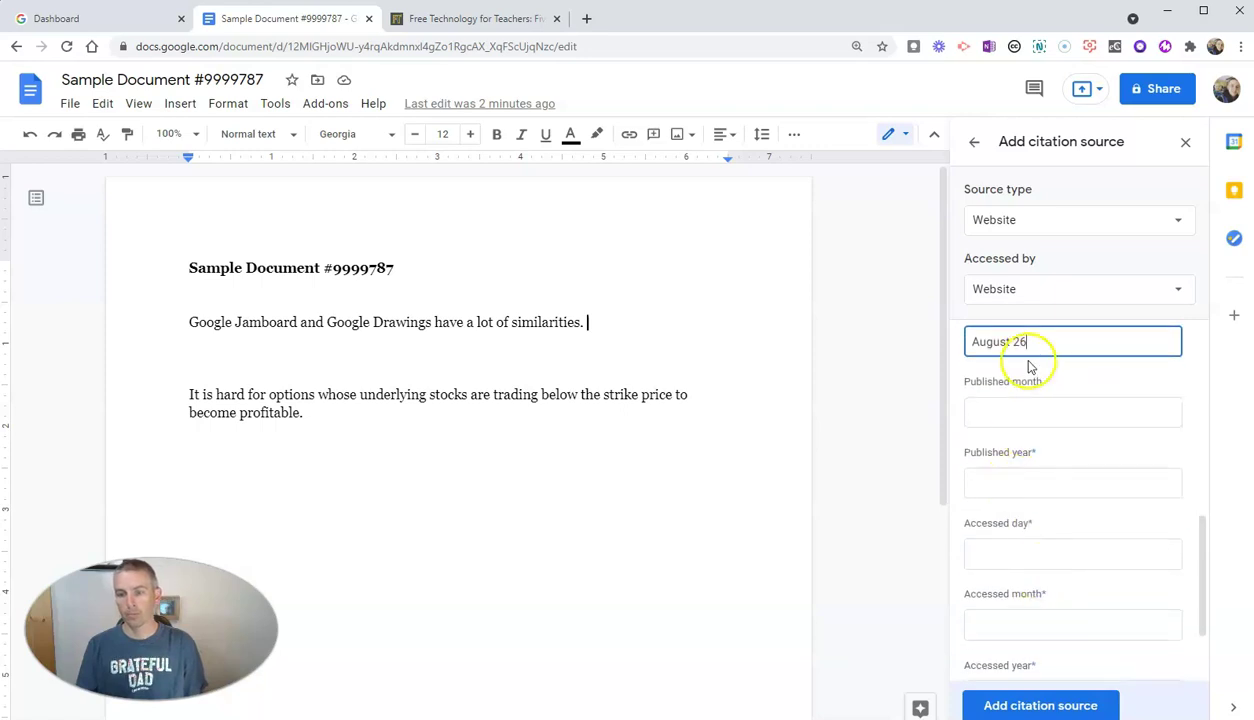
pyautogui.moveTo(1013, 341); pyautogui.dragTo(916, 342)
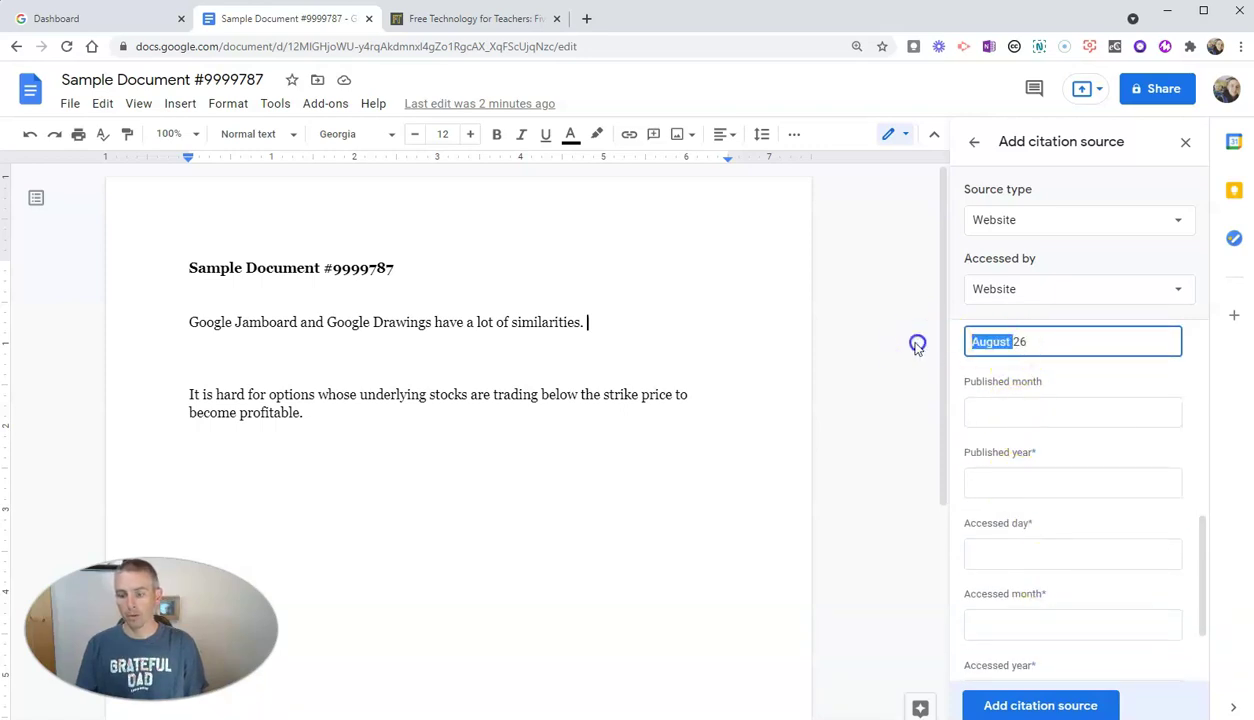
pyautogui.press('BackSpace')
pyautogui.click(1010, 413)
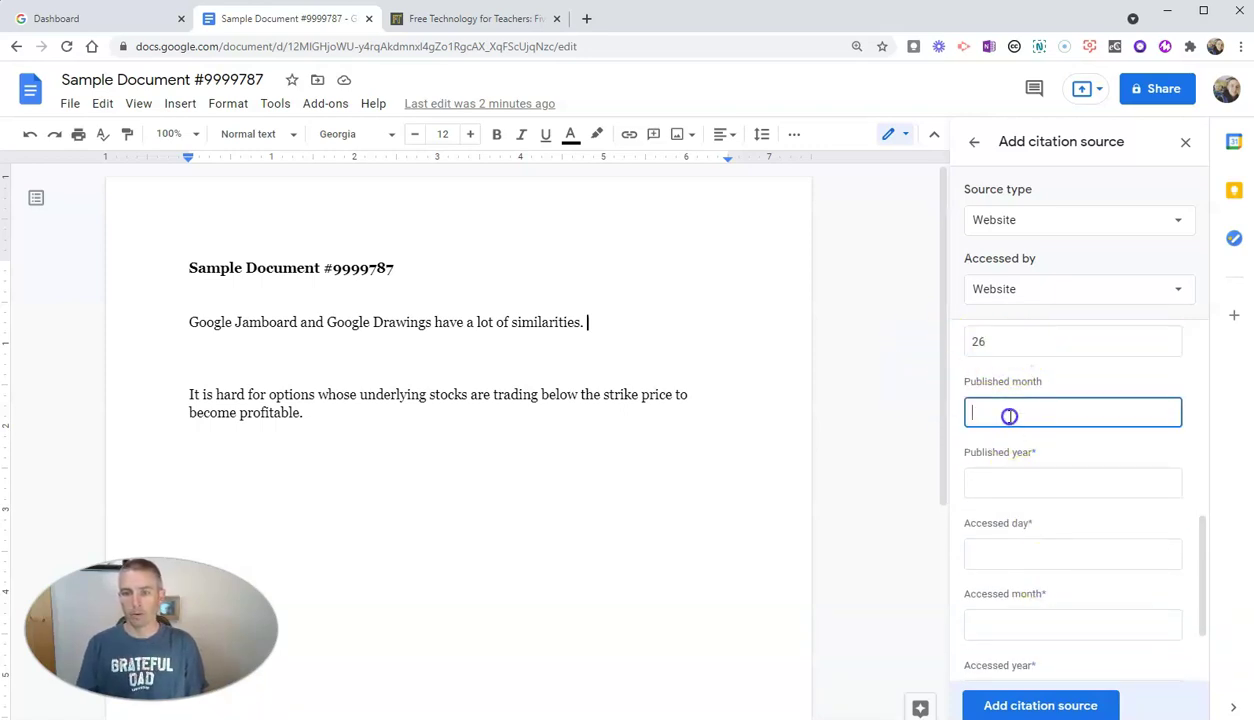
pyautogui.write('August')
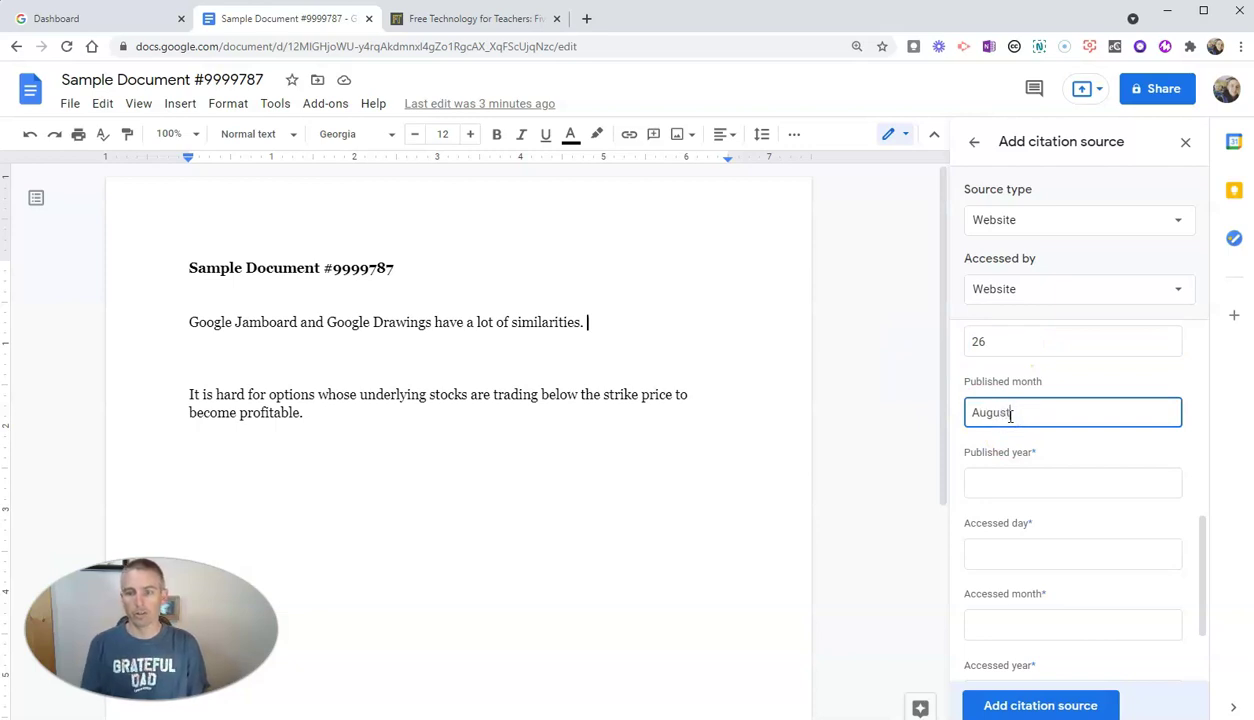
pyautogui.click(1018, 484)
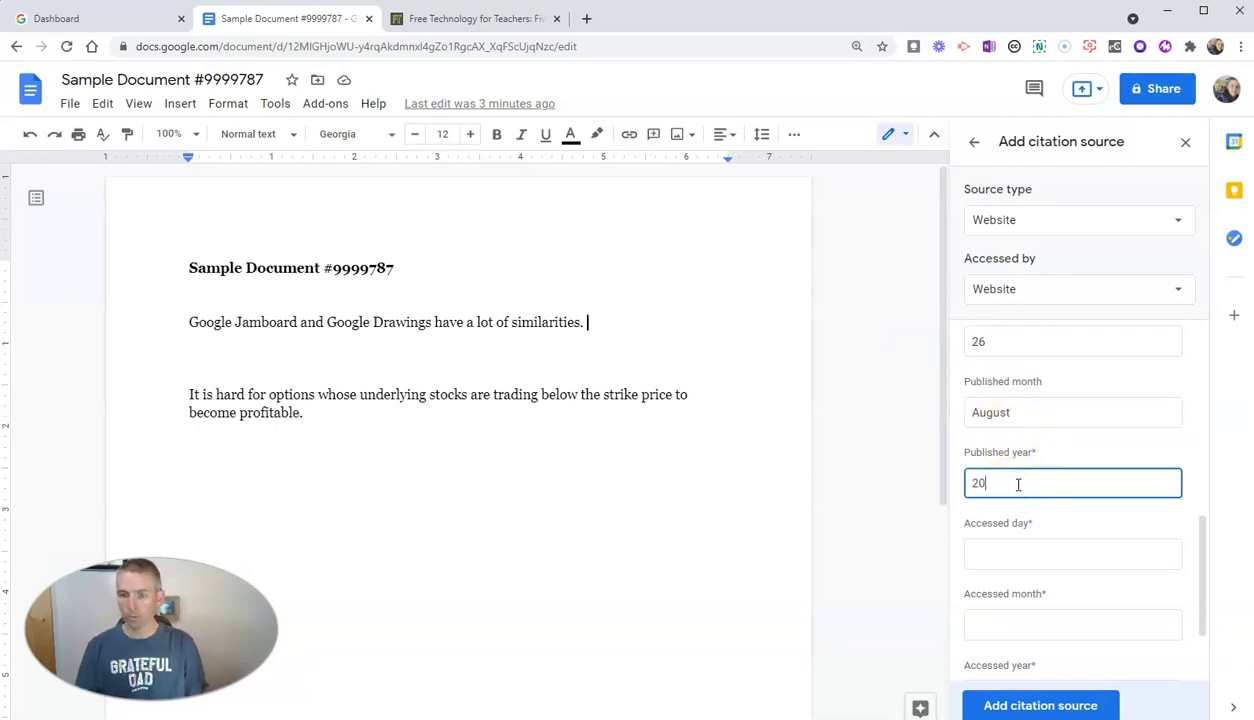
# Enter the accessed date as 26 August 2021
pyautogui.click(1001, 552)
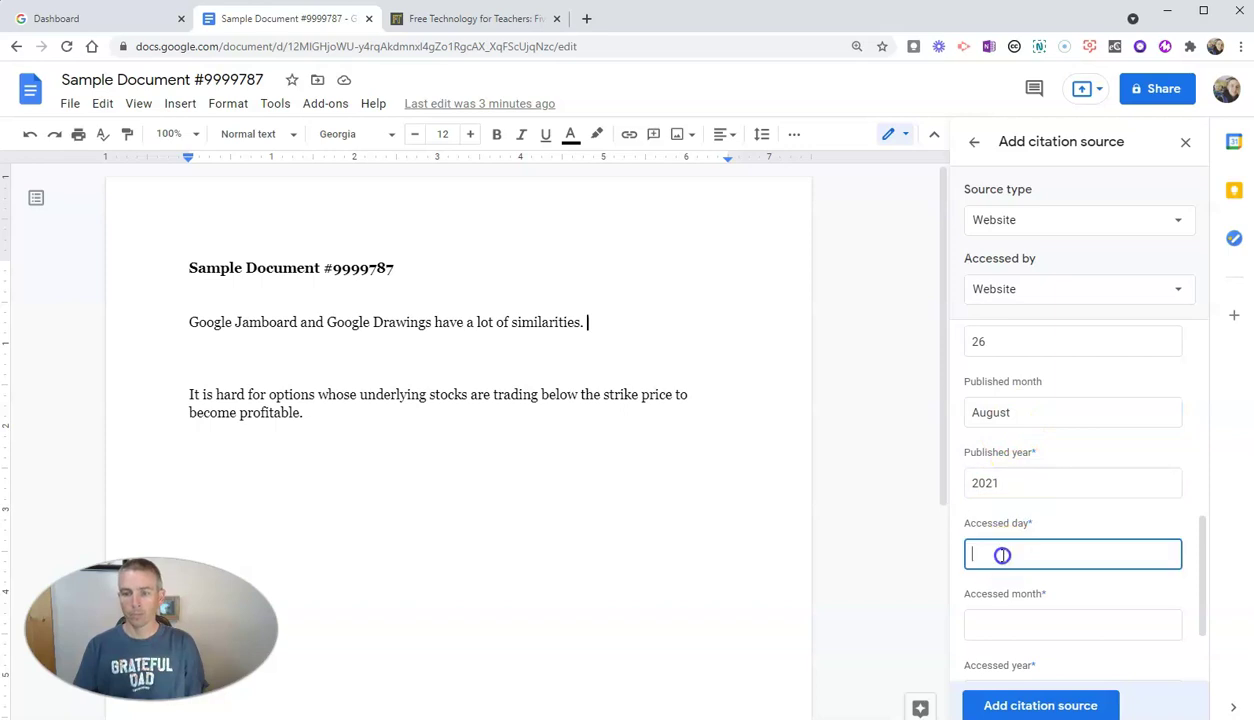
pyautogui.write('26')
pyautogui.scroll(-1, 1003, 555)
pyautogui.click(1022, 541)
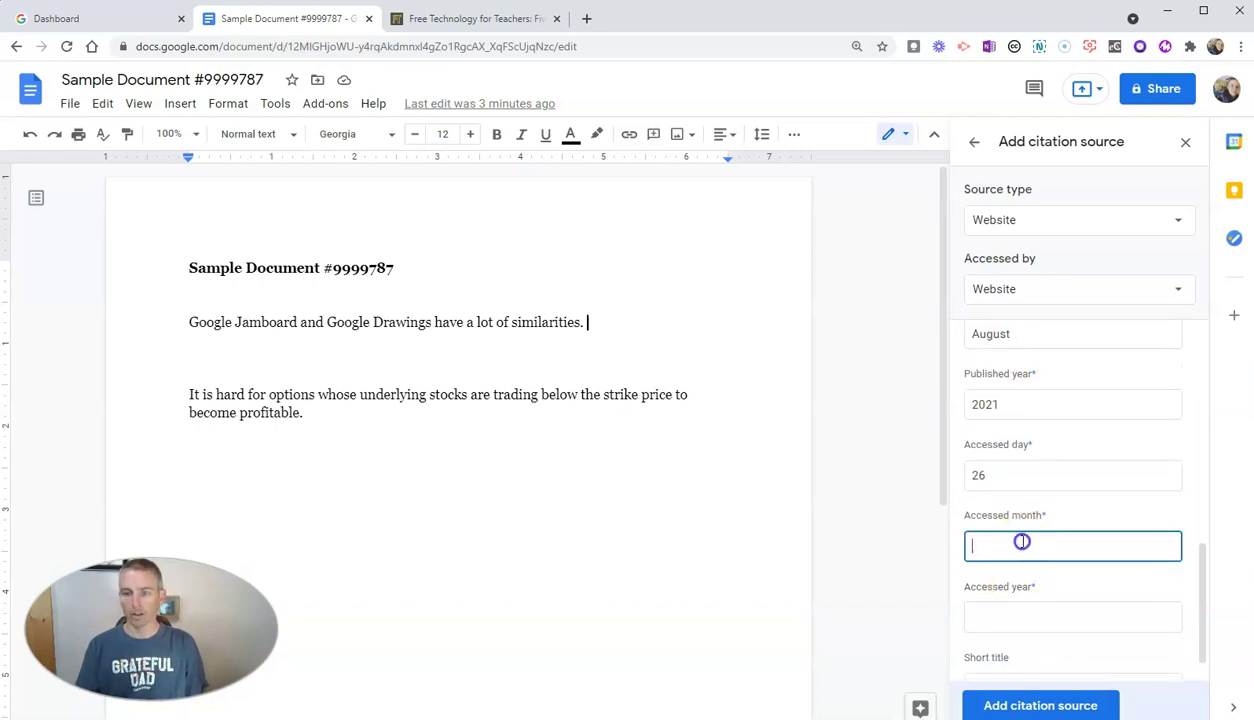
pyautogui.write('August')
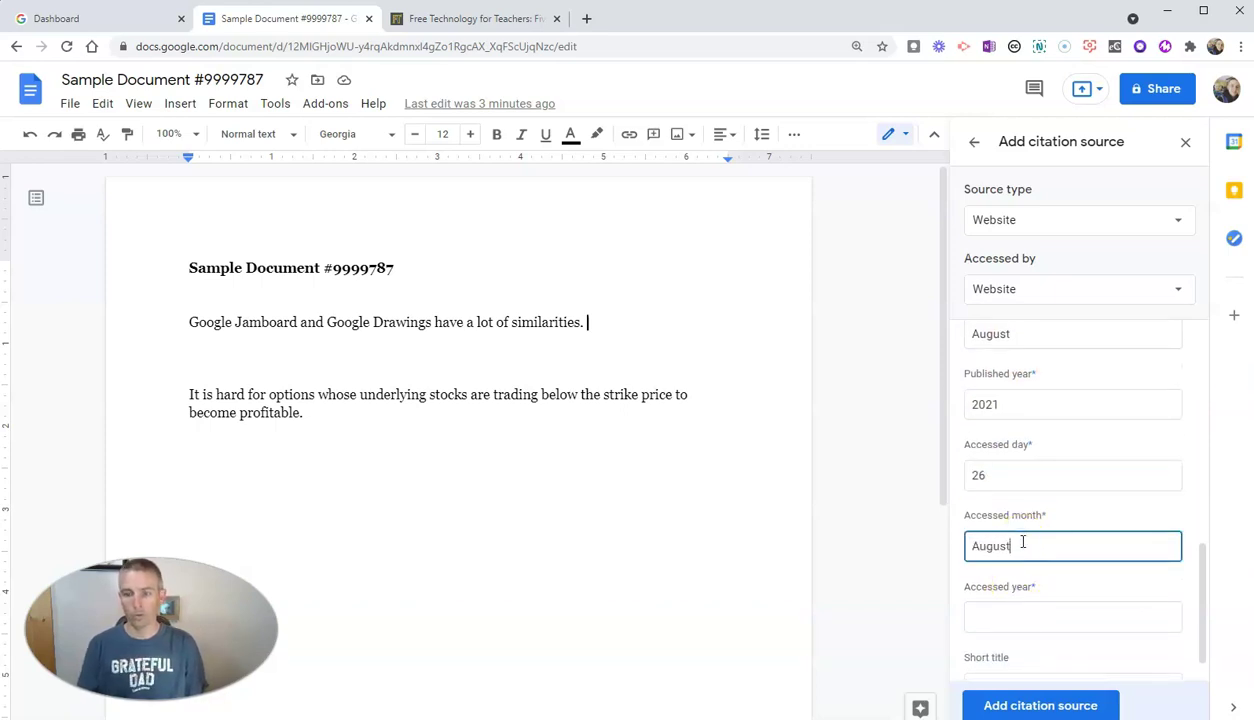
pyautogui.click(1022, 609)
pyautogui.write('021')
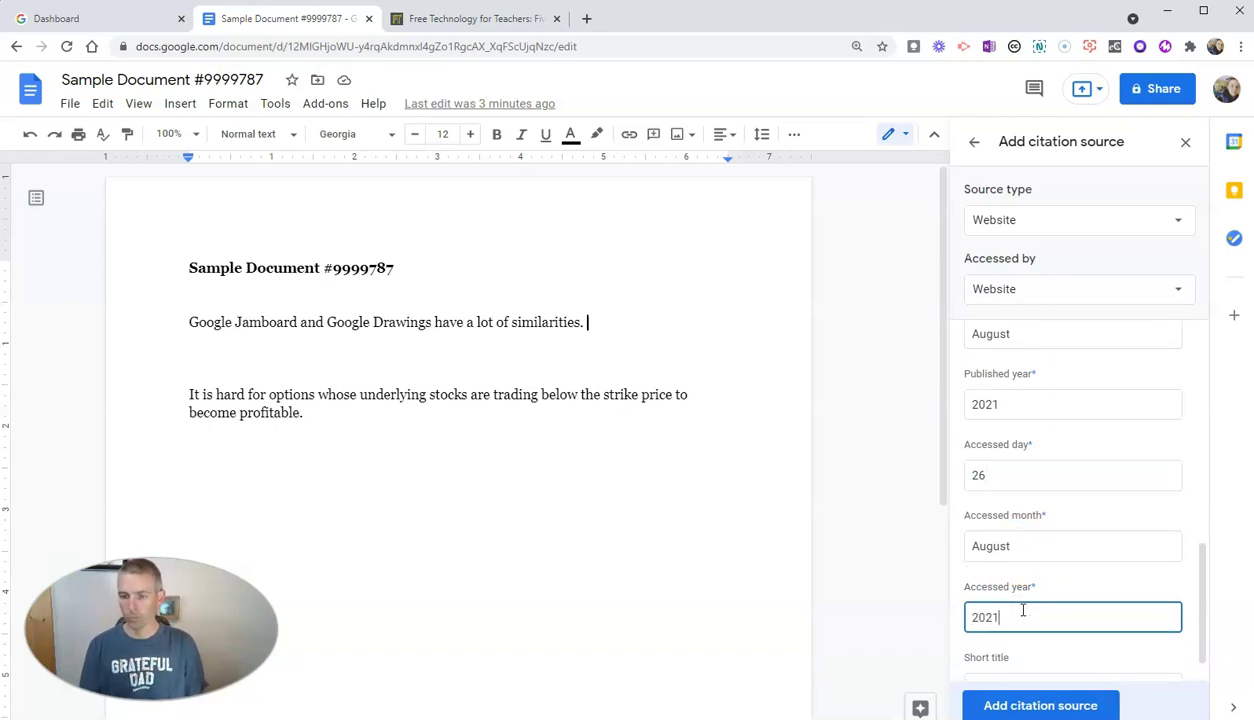
# Copy the article title into the Short title field
pyautogui.scroll(-1, 1030, 600)
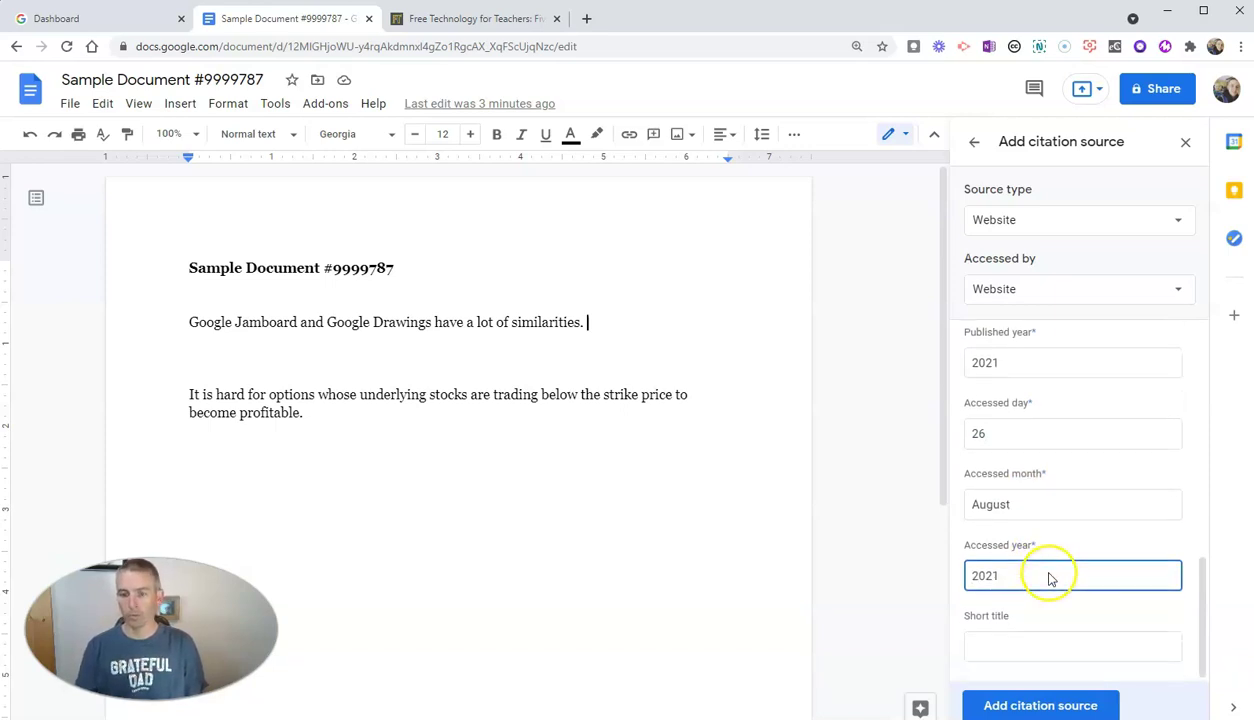
pyautogui.scroll(1, 1030, 600)
pyautogui.scroll(2, 1015, 435)
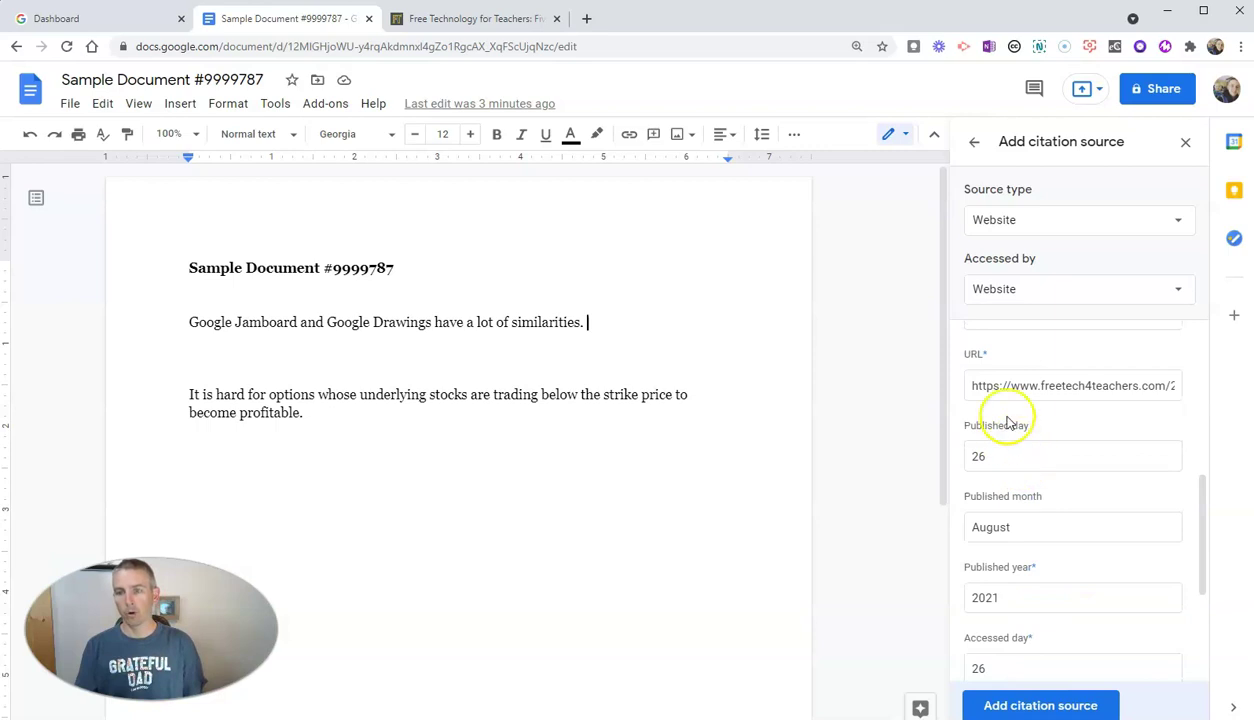
pyautogui.scroll(2, 1022, 406)
pyautogui.scroll(2, 1022, 375)
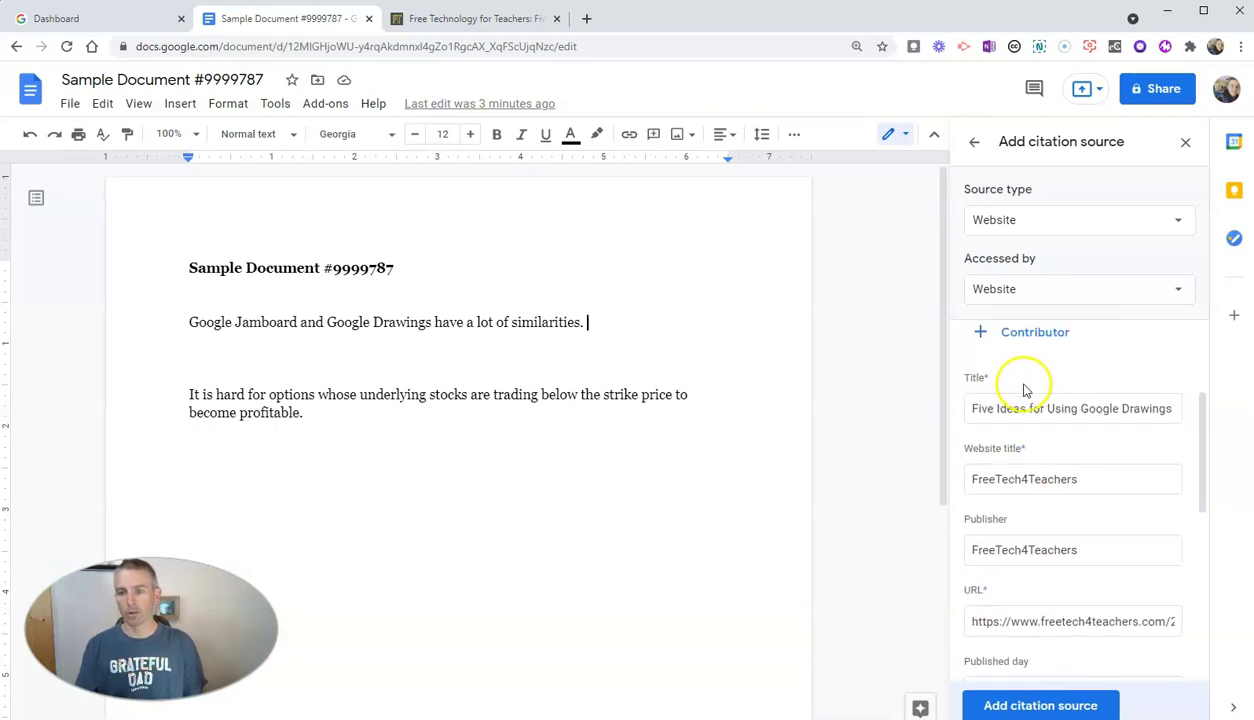
pyautogui.click(1025, 406)
pyautogui.hotkey('ctrl', 'a')
pyautogui.scroll(-5, 1092, 503)
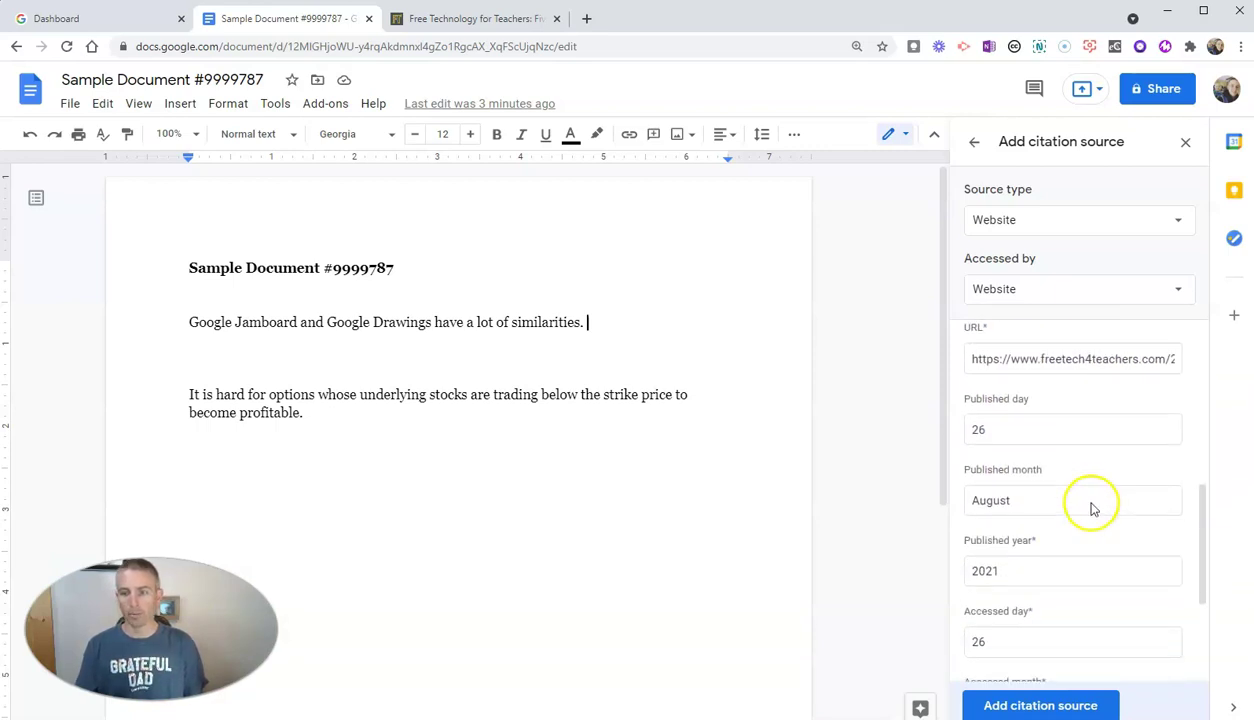
pyautogui.click(1066, 643)
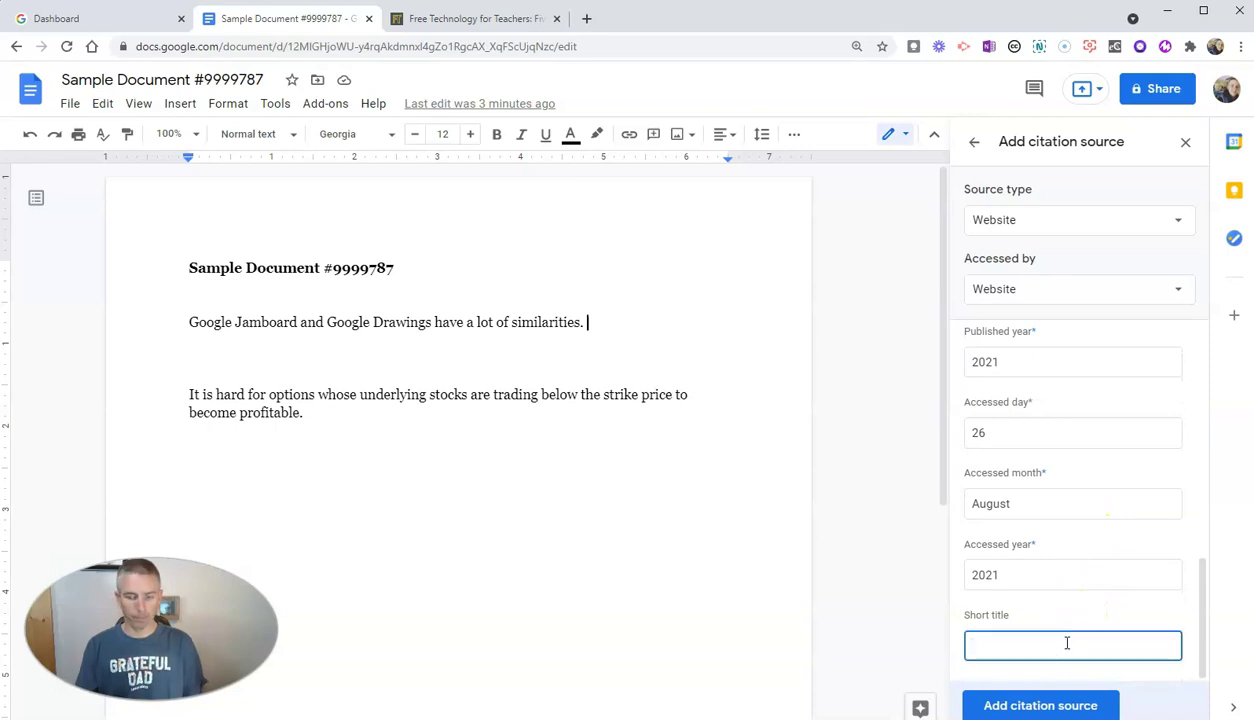
pyautogui.write('Five Ideas for Using Google Drawings This Fall')
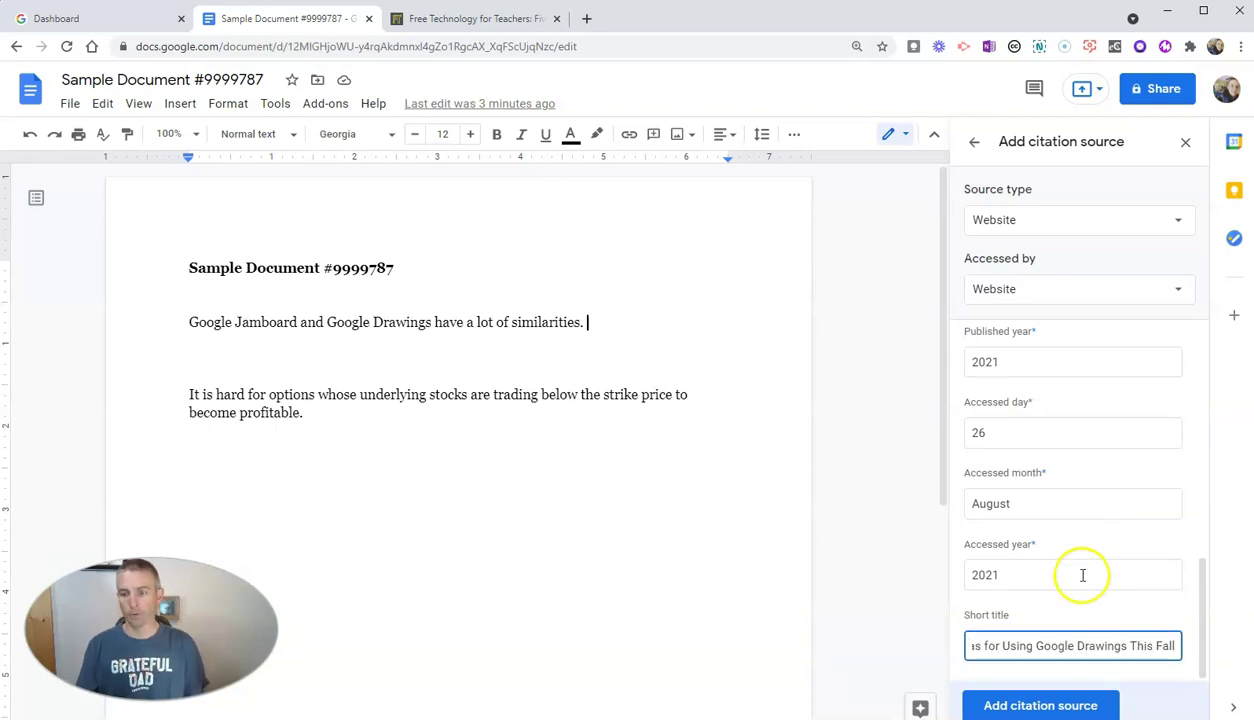
# Save the website source, cite it after the first sentence, and insert the Bibliography
pyautogui.click(1068, 707)
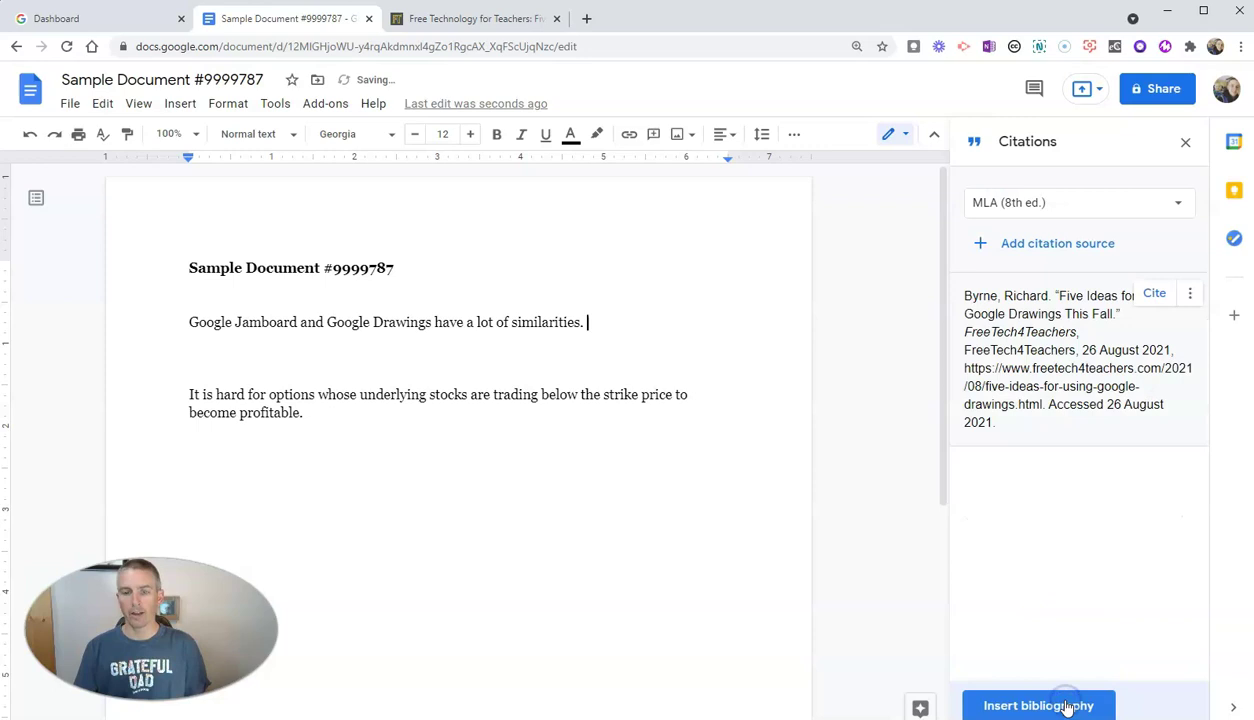
pyautogui.click(1067, 707)
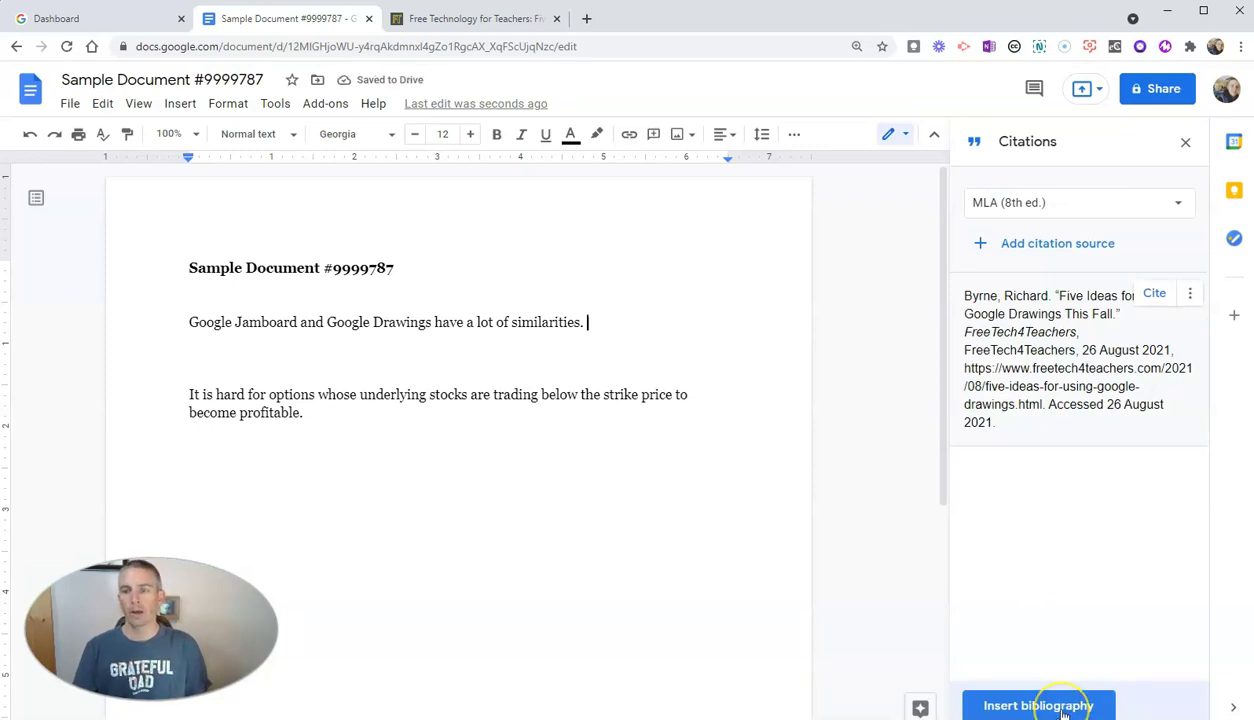
pyautogui.click(1155, 296)
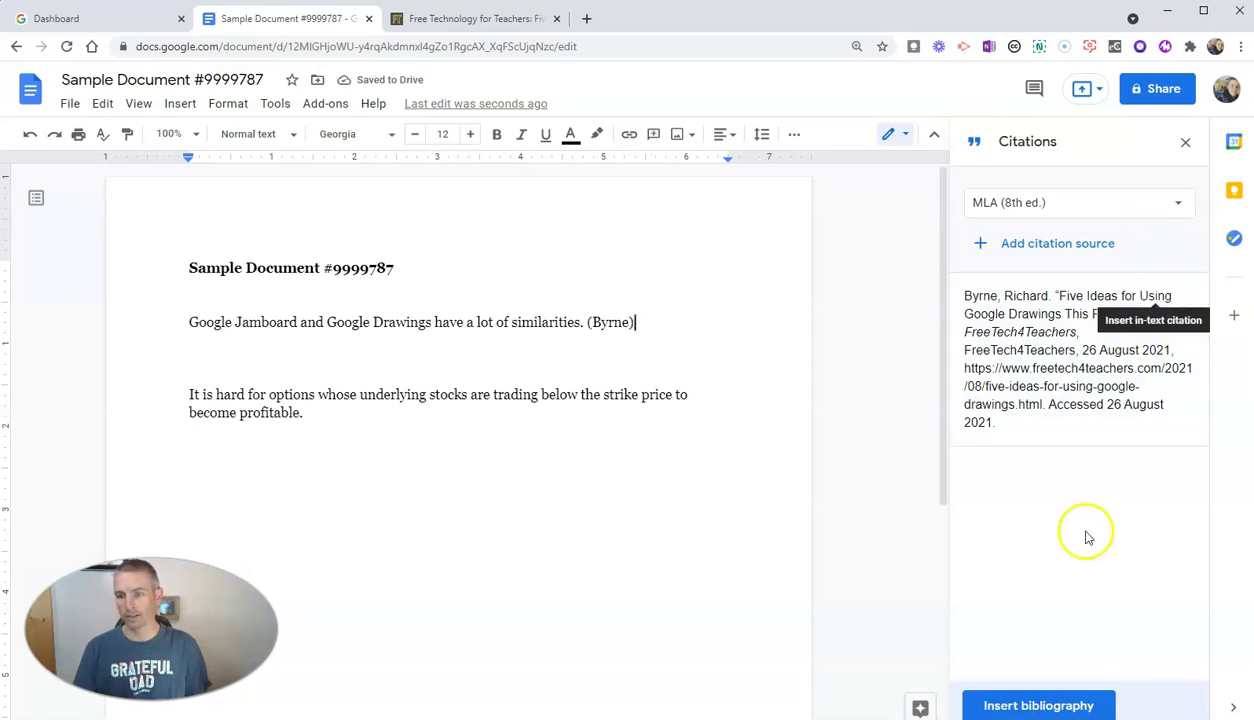
pyautogui.click(1042, 704)
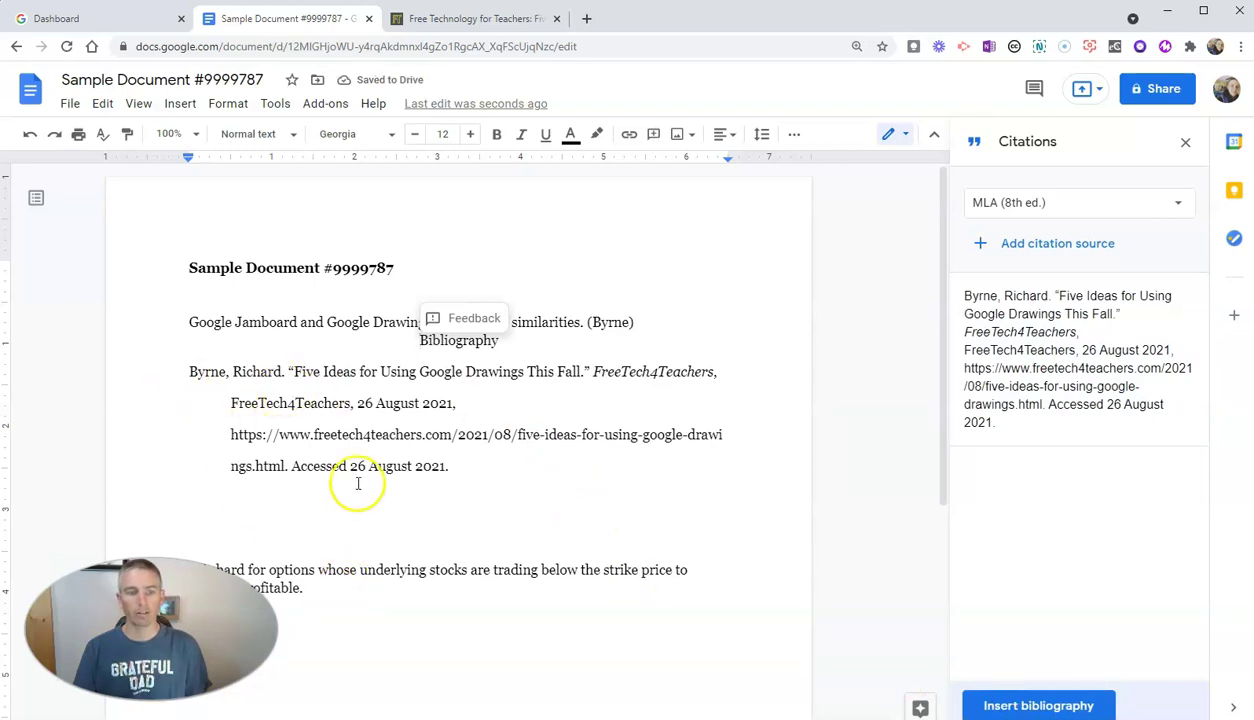
# Move the options-trading paragraph up under the cited sentence and delete its original copy below the Bibliography
pyautogui.scroll(-1, 350, 455)
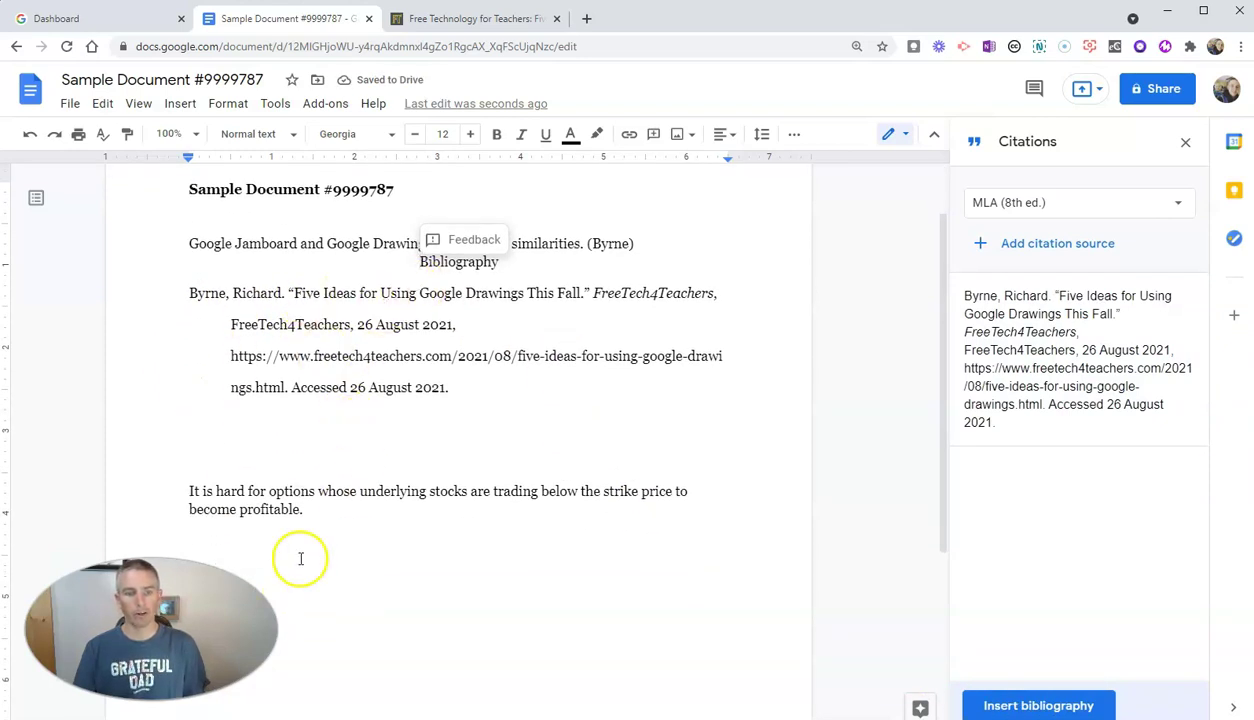
pyautogui.moveTo(174, 490); pyautogui.dragTo(312, 518)
pyautogui.hotkey('ctrl', 'c')
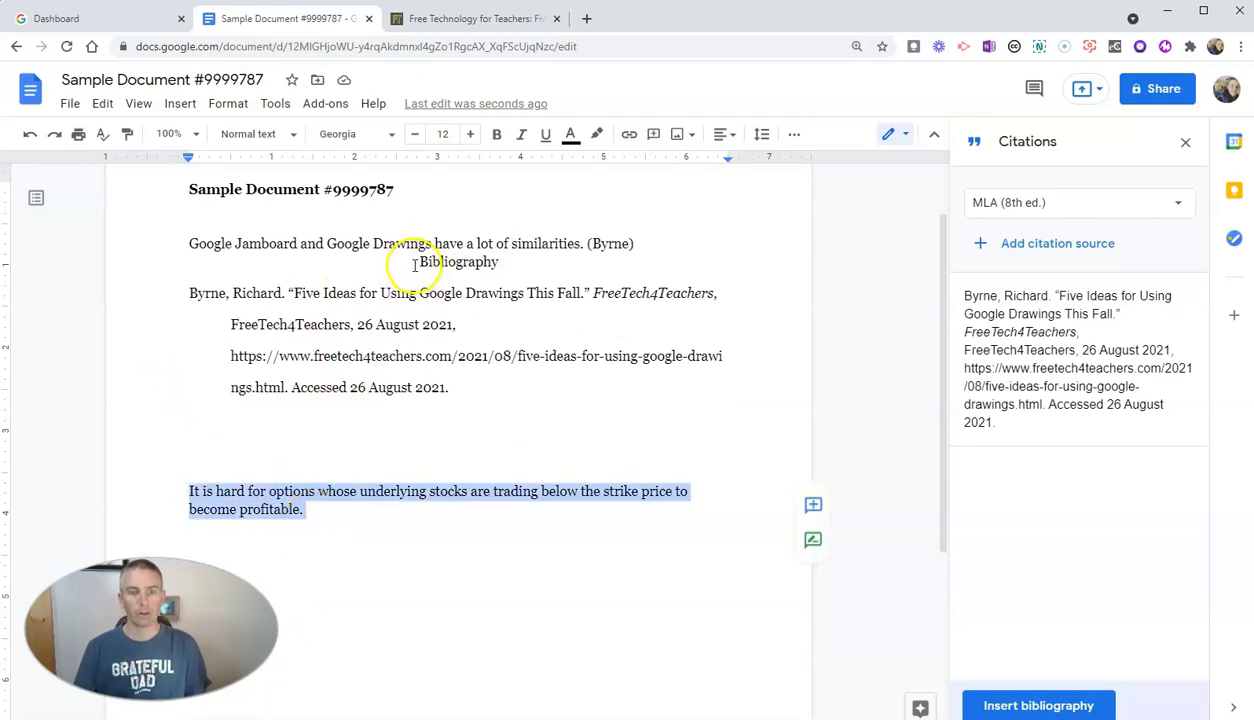
pyautogui.click(645, 243)
pyautogui.press('Return')
pyautogui.press('Return')
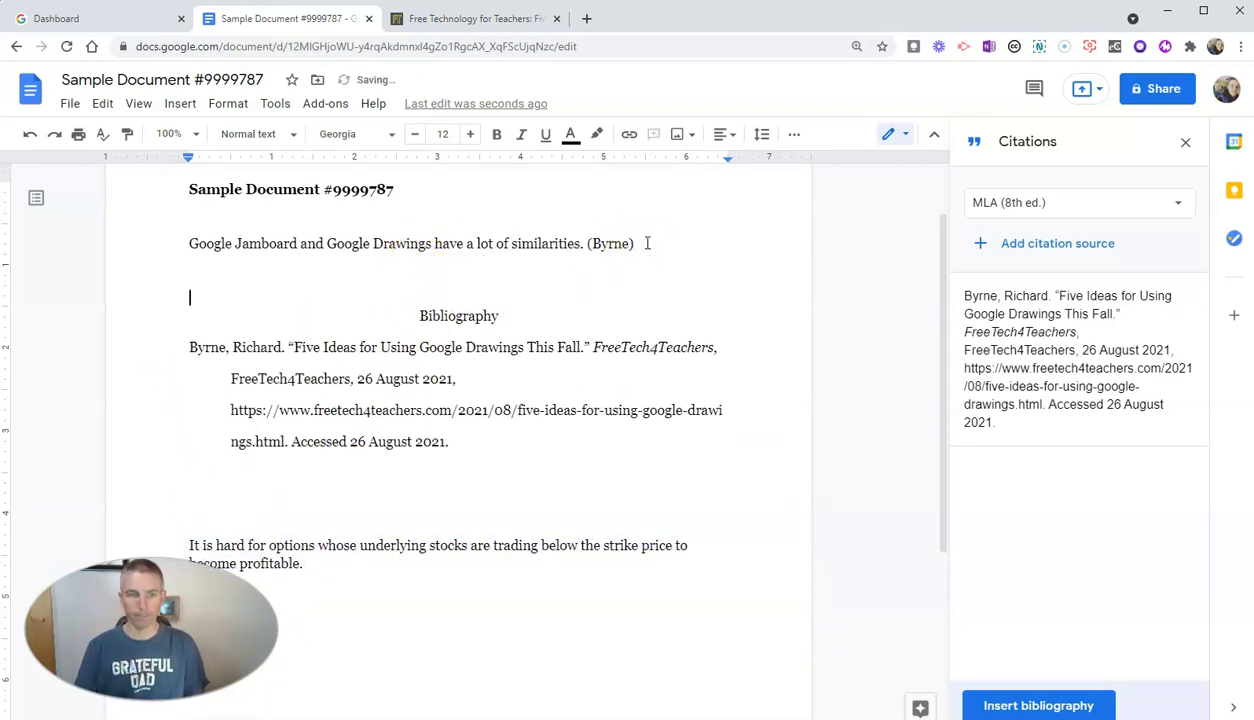
pyautogui.hotkey('ctrl', 'v')
pyautogui.press('Return')
pyautogui.press('Return')
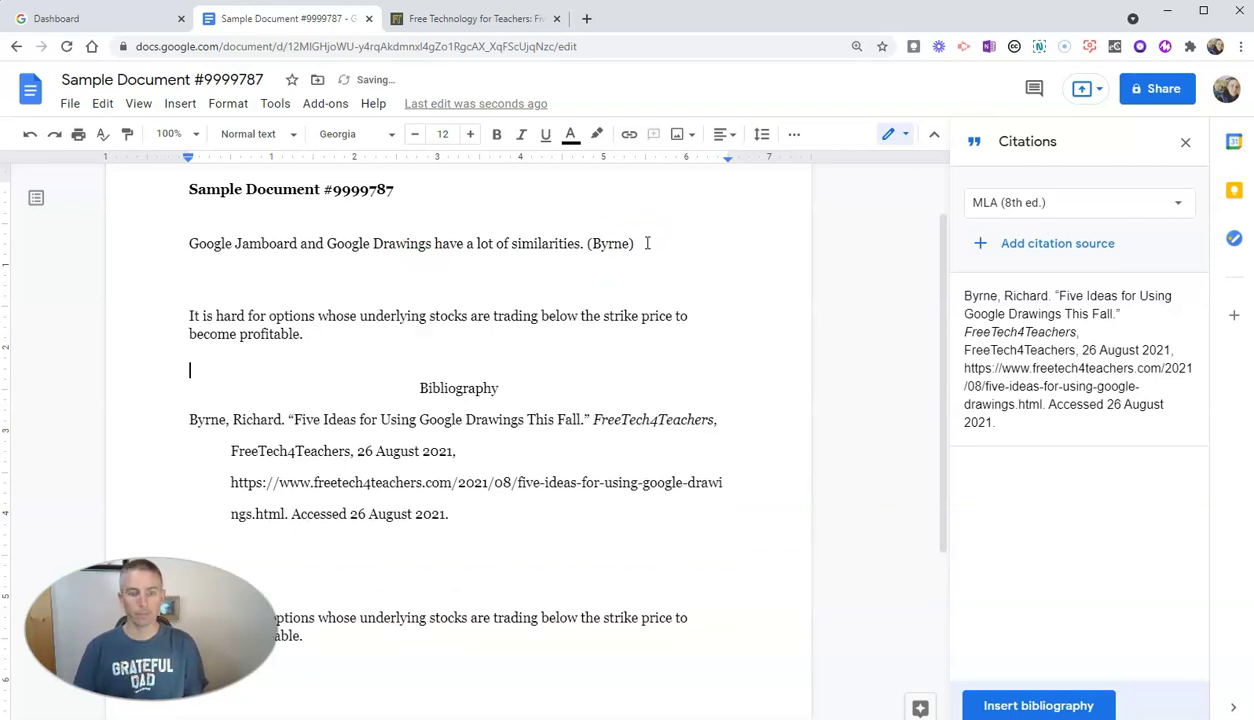
pyautogui.scroll(-3, 640, 400)
pyautogui.moveTo(330, 350); pyautogui.dragTo(154, 325)
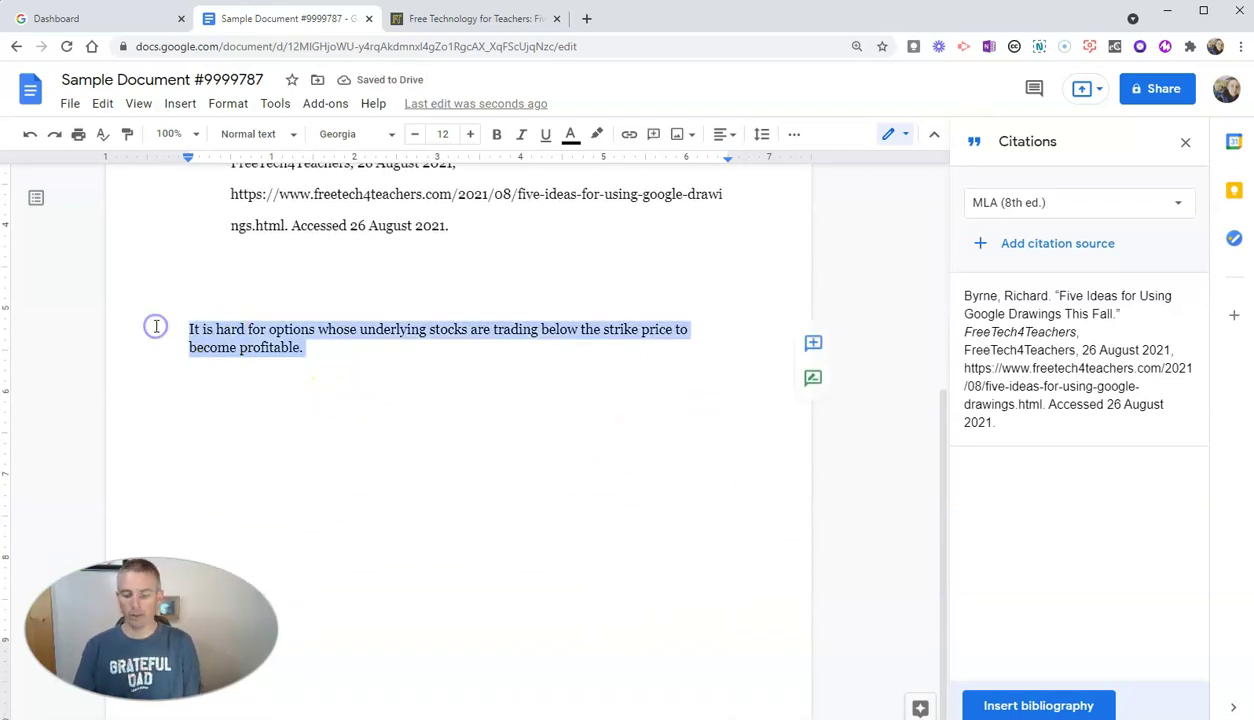
pyautogui.press('BackSpace')
pyautogui.scroll(4, 341, 344)
pyautogui.click(326, 413)
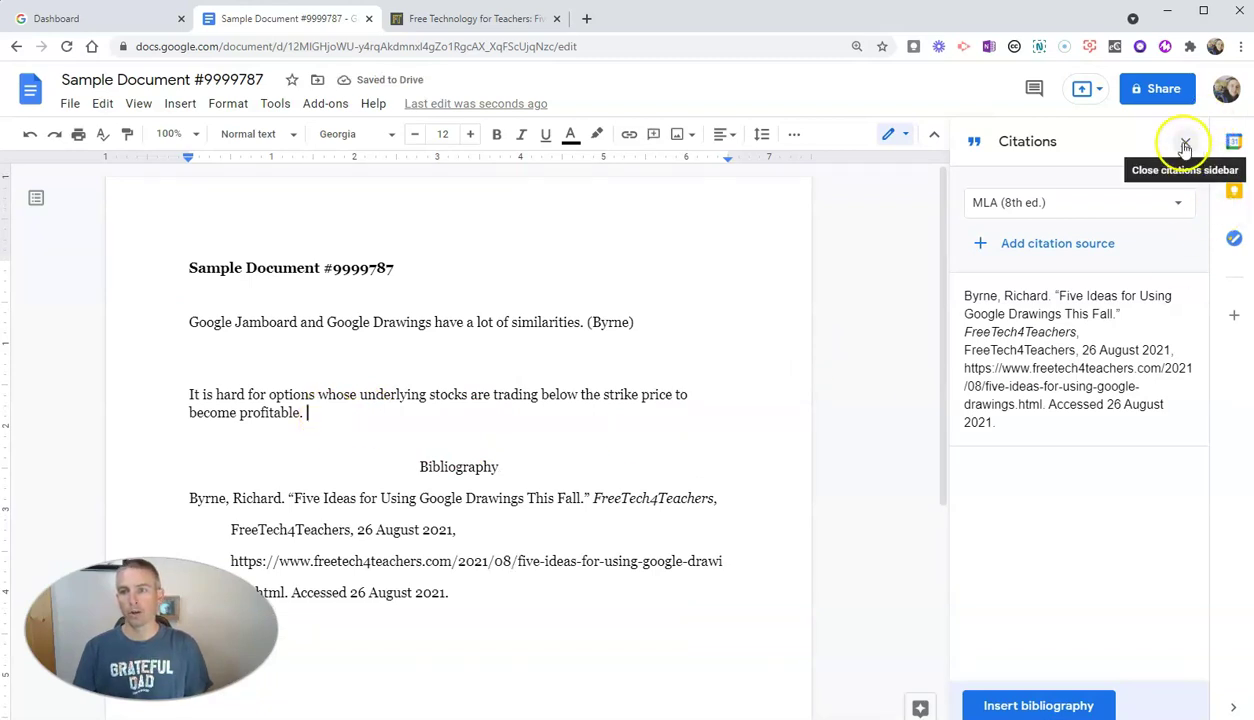
# Start a new Book citation source accessed in Print and enter the author's first and last names
pyautogui.click(1025, 247)
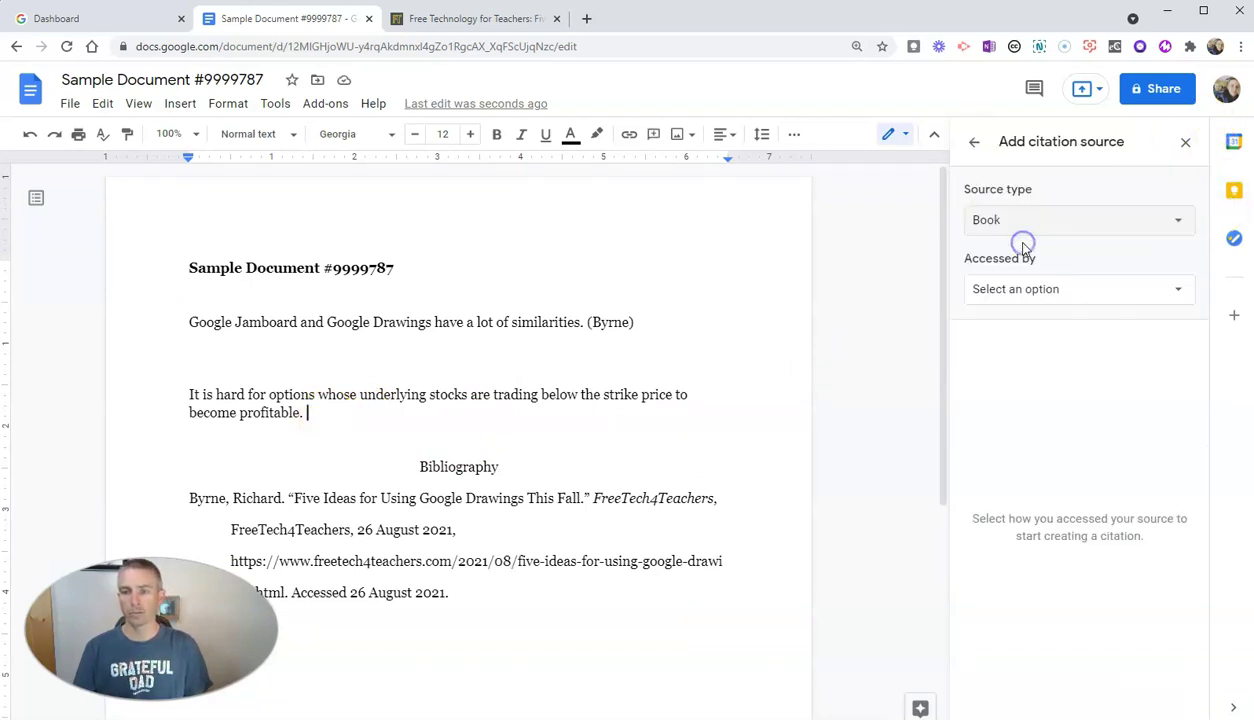
pyautogui.click(1048, 289)
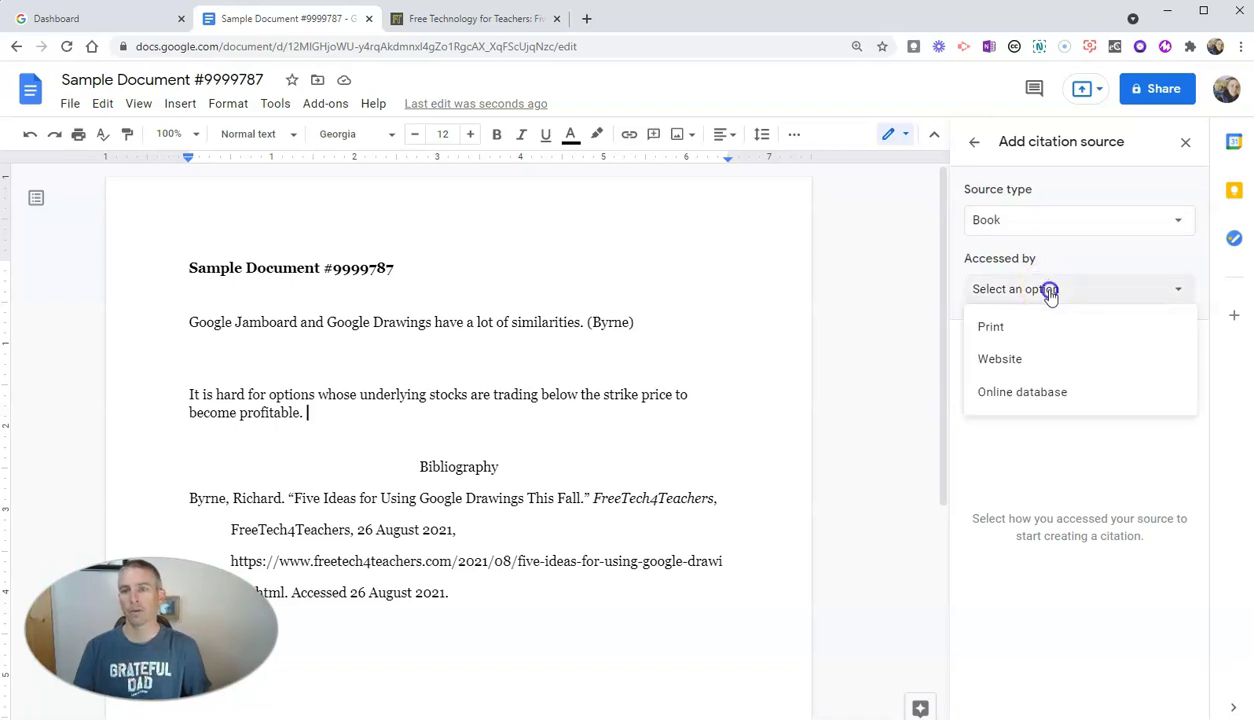
pyautogui.click(1024, 332)
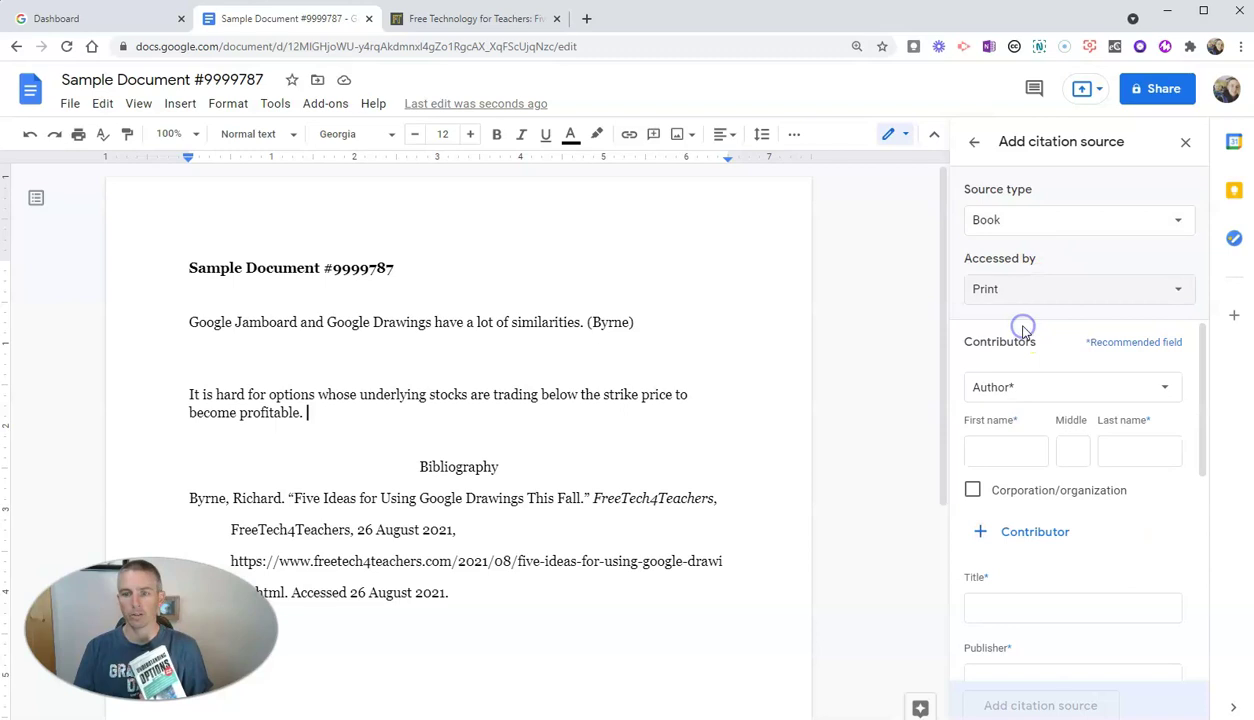
pyautogui.click(1014, 453)
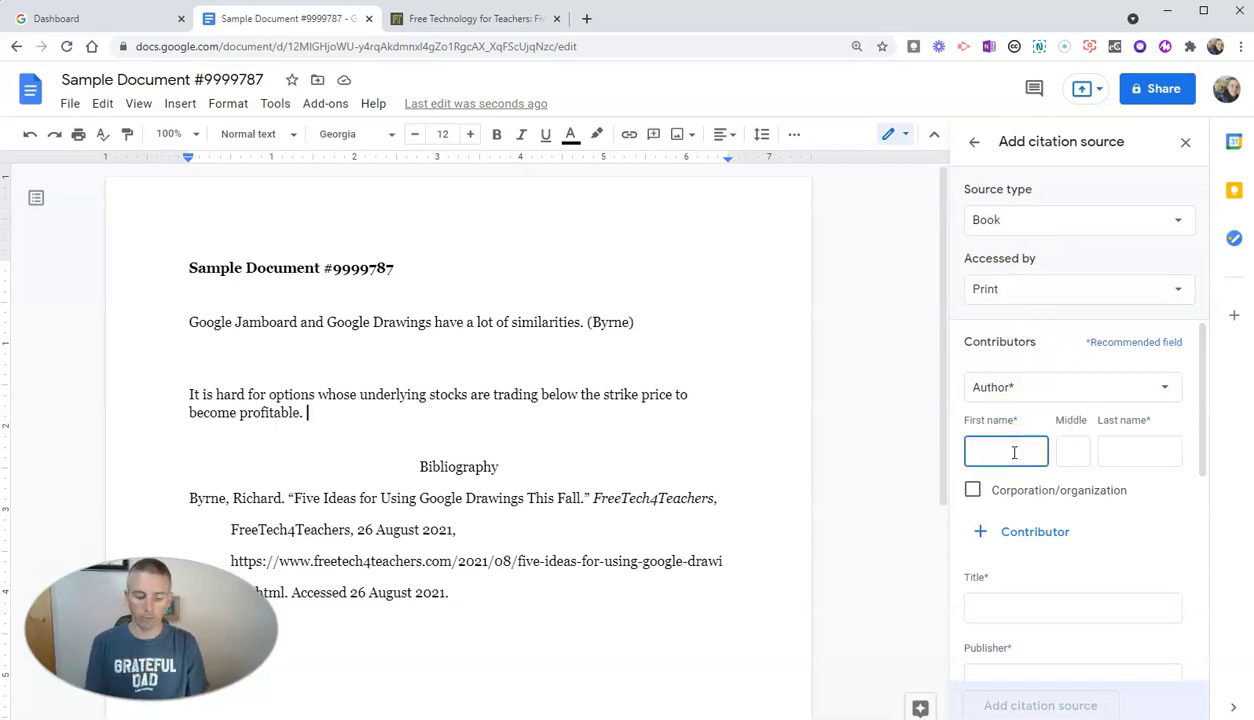
pyautogui.write('Michael')
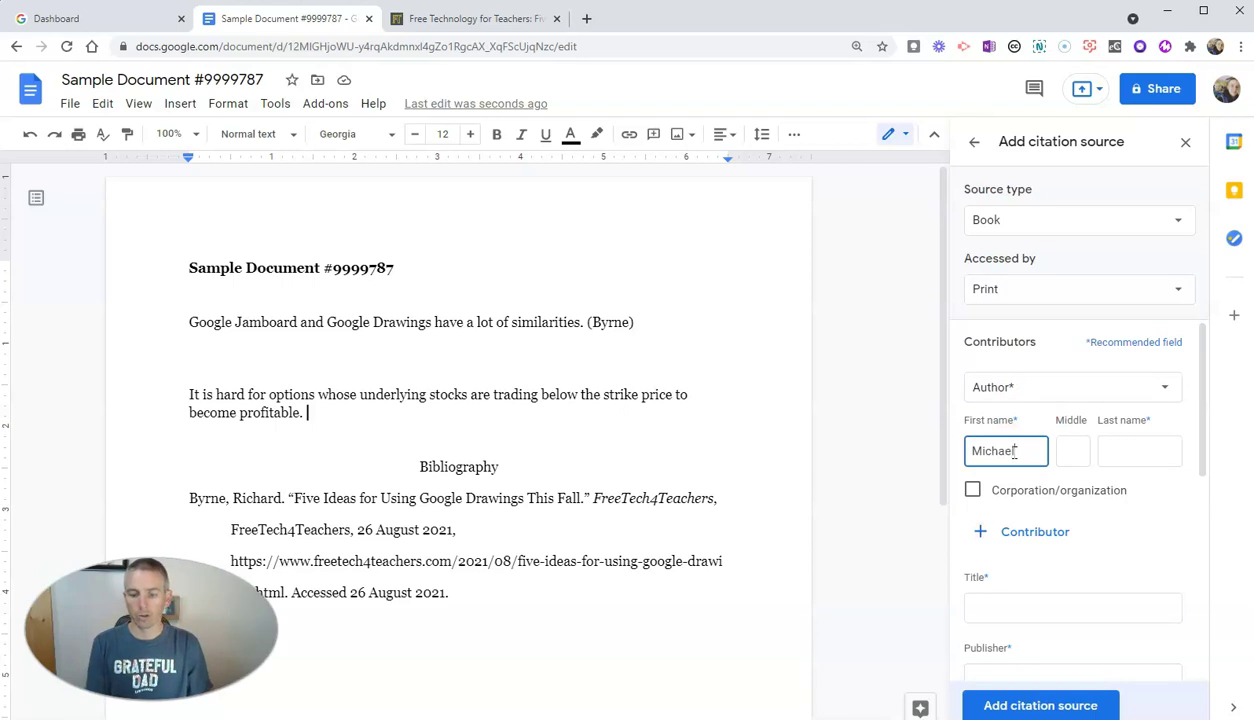
pyautogui.press('Tab')
pyautogui.press('Tab')
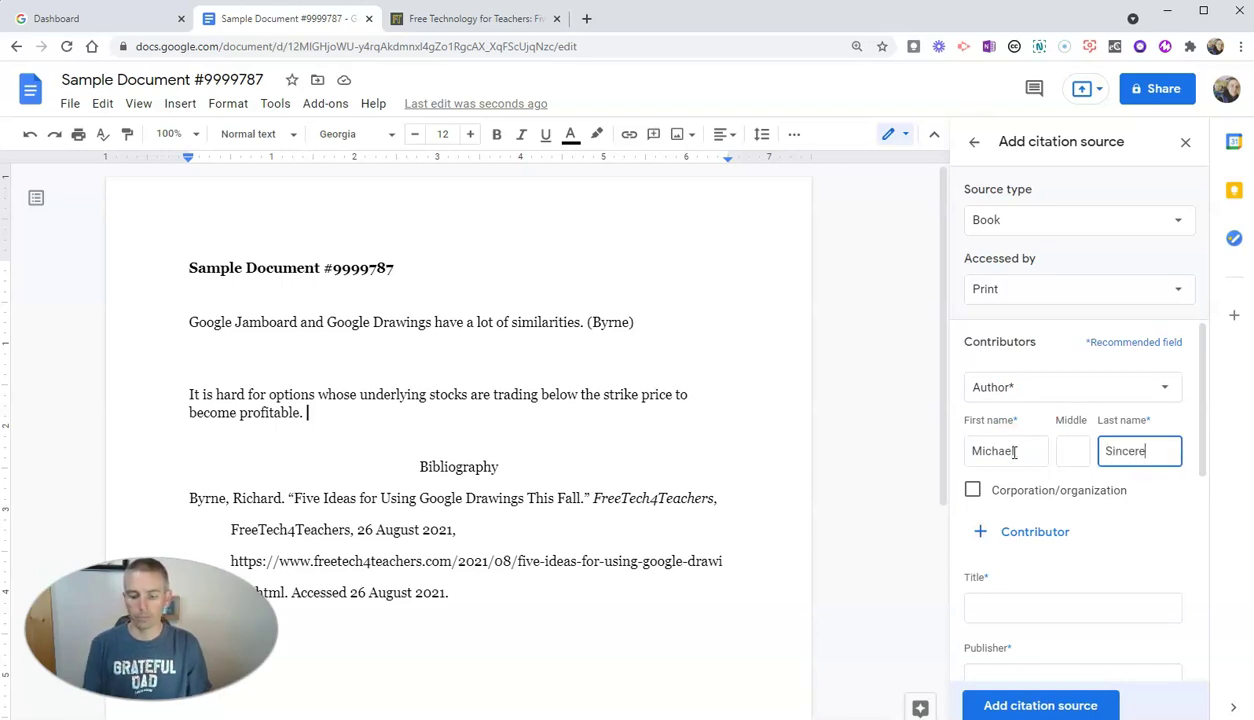
pyautogui.scroll(-3, 1187, 490)
# Enter the book title 'Understanding Options' and publisher 'McGraw Hill'
pyautogui.scroll(1, 1055, 430)
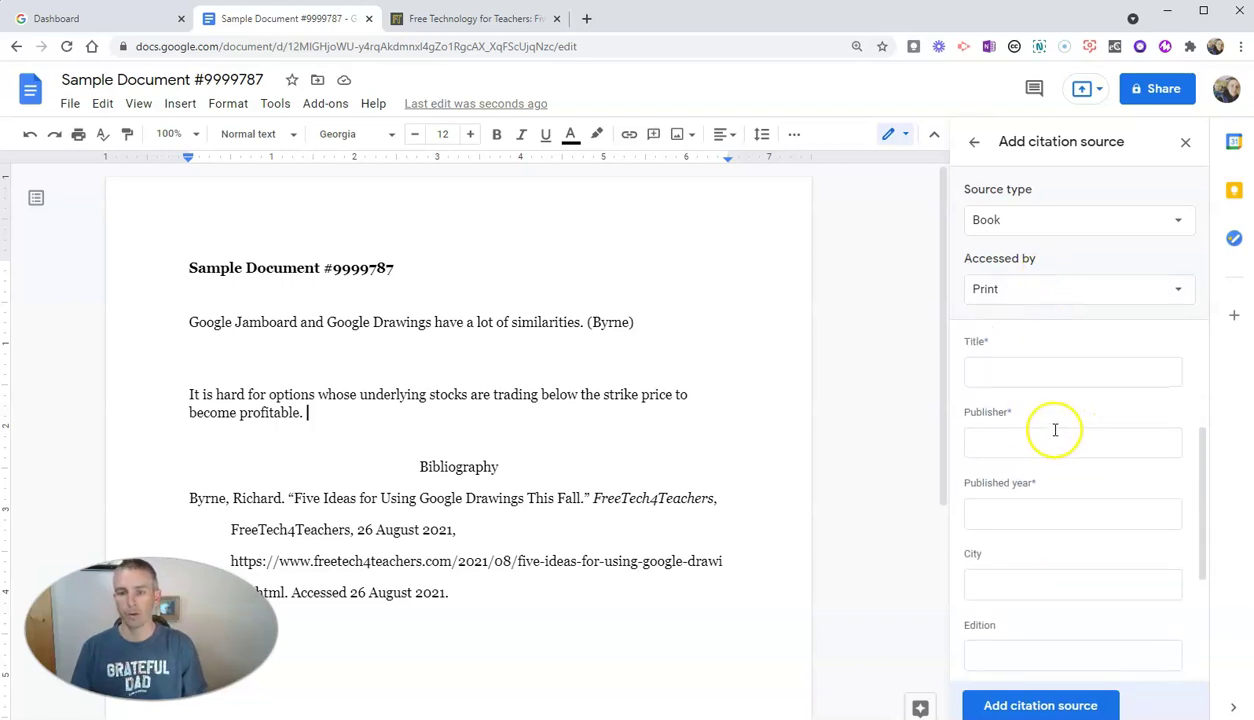
pyautogui.click(1027, 373)
pyautogui.write('Understanding Options')
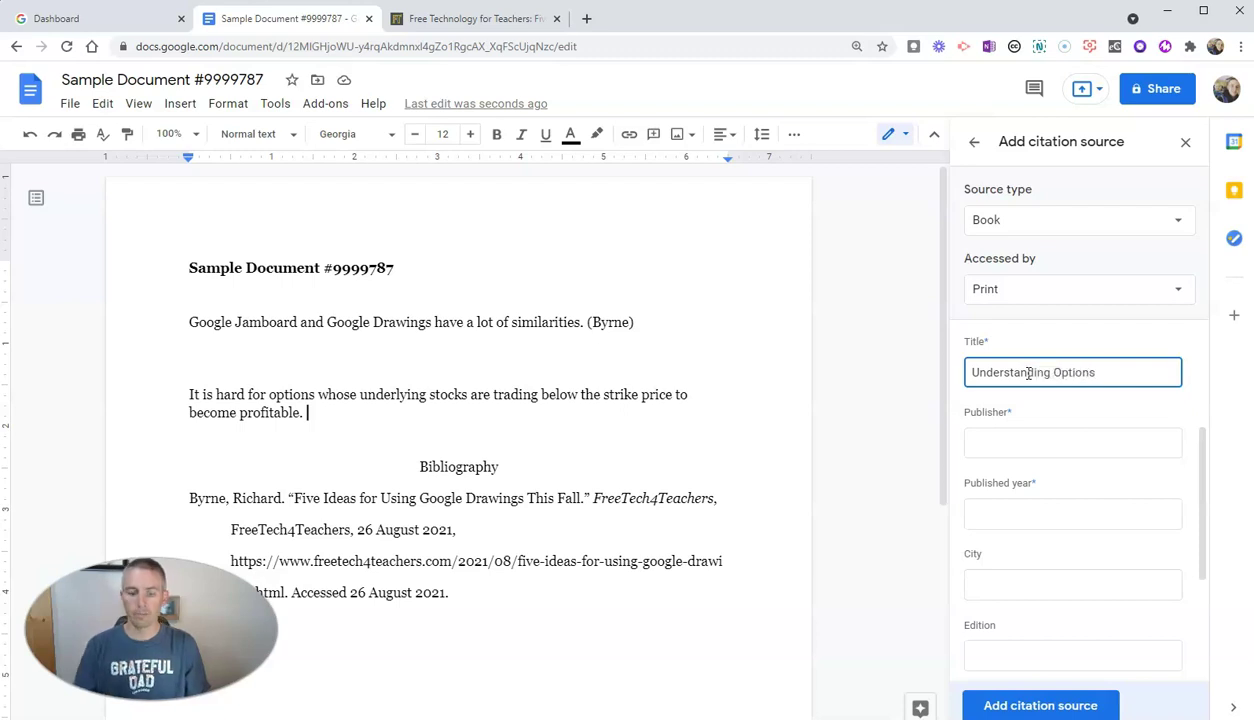
pyautogui.click(1077, 485)
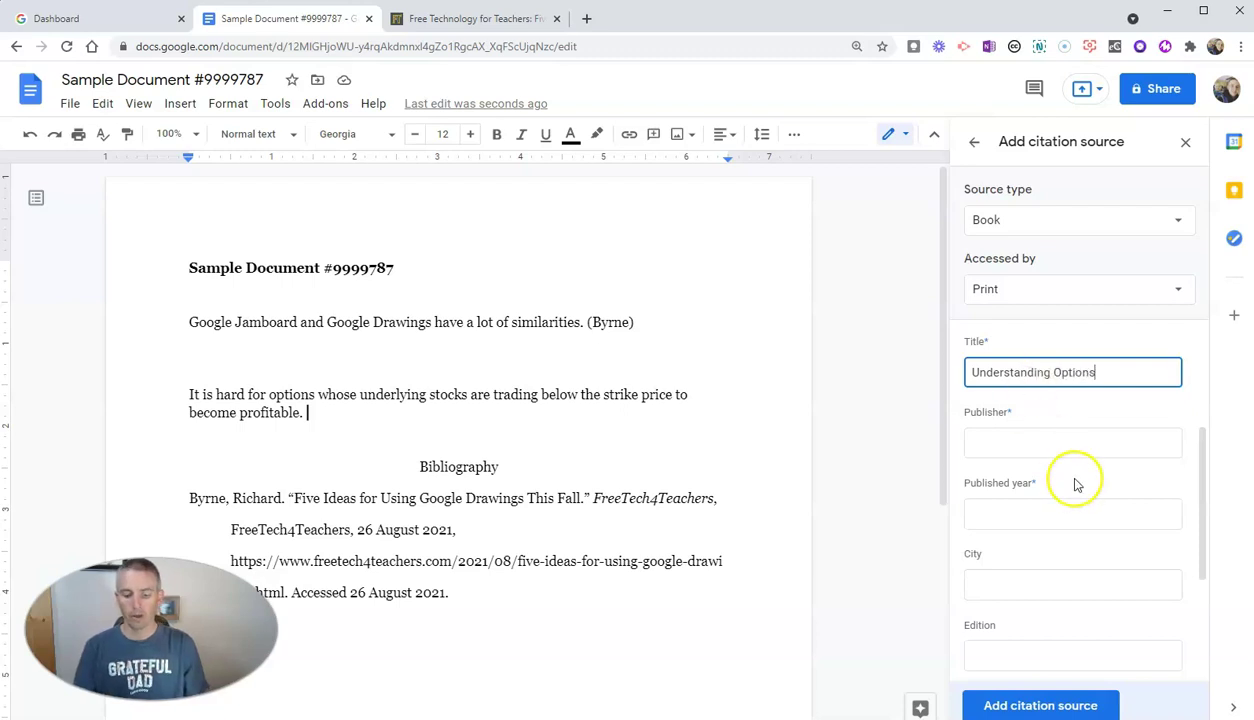
pyautogui.click(1043, 442)
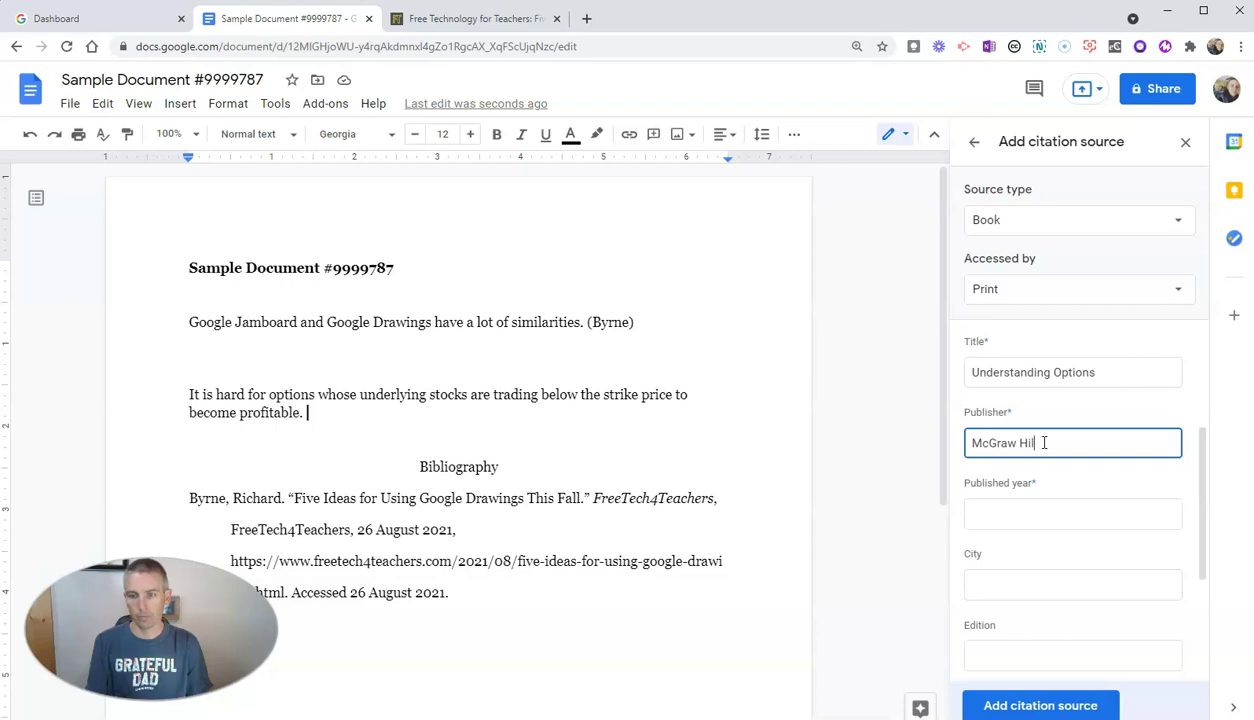
pyautogui.scroll(-3, 1085, 560)
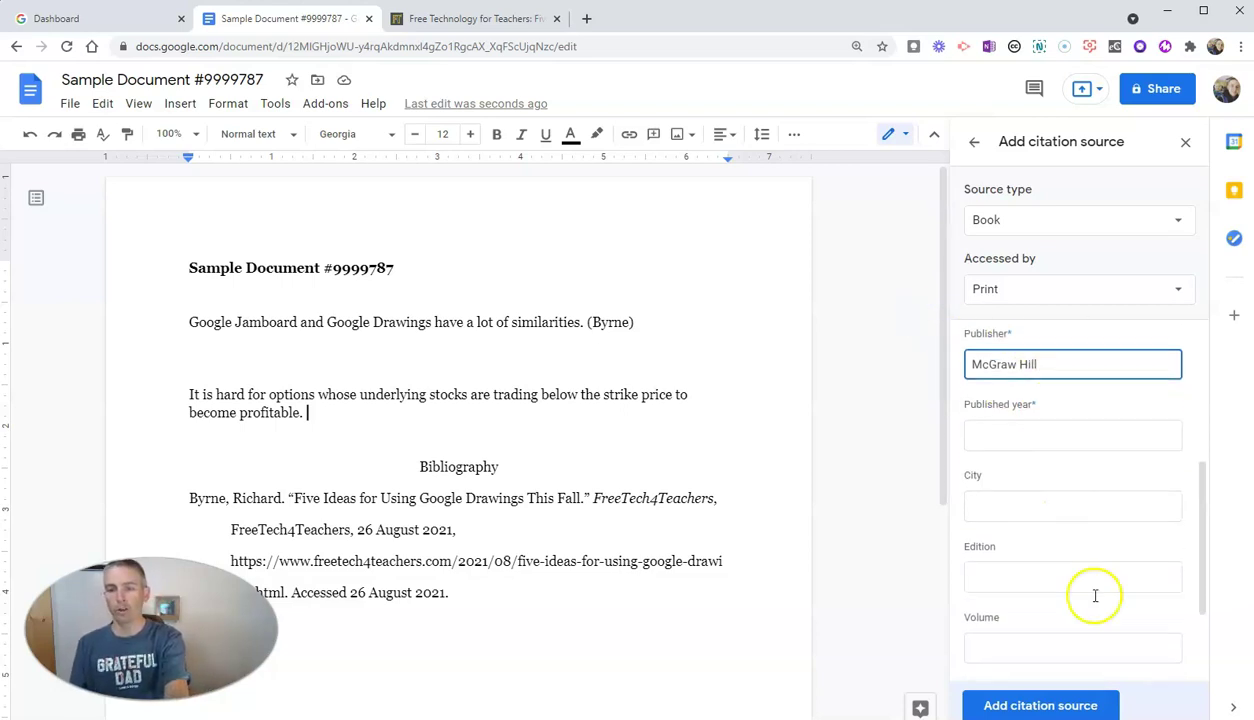
pyautogui.scroll(-2, 1064, 569)
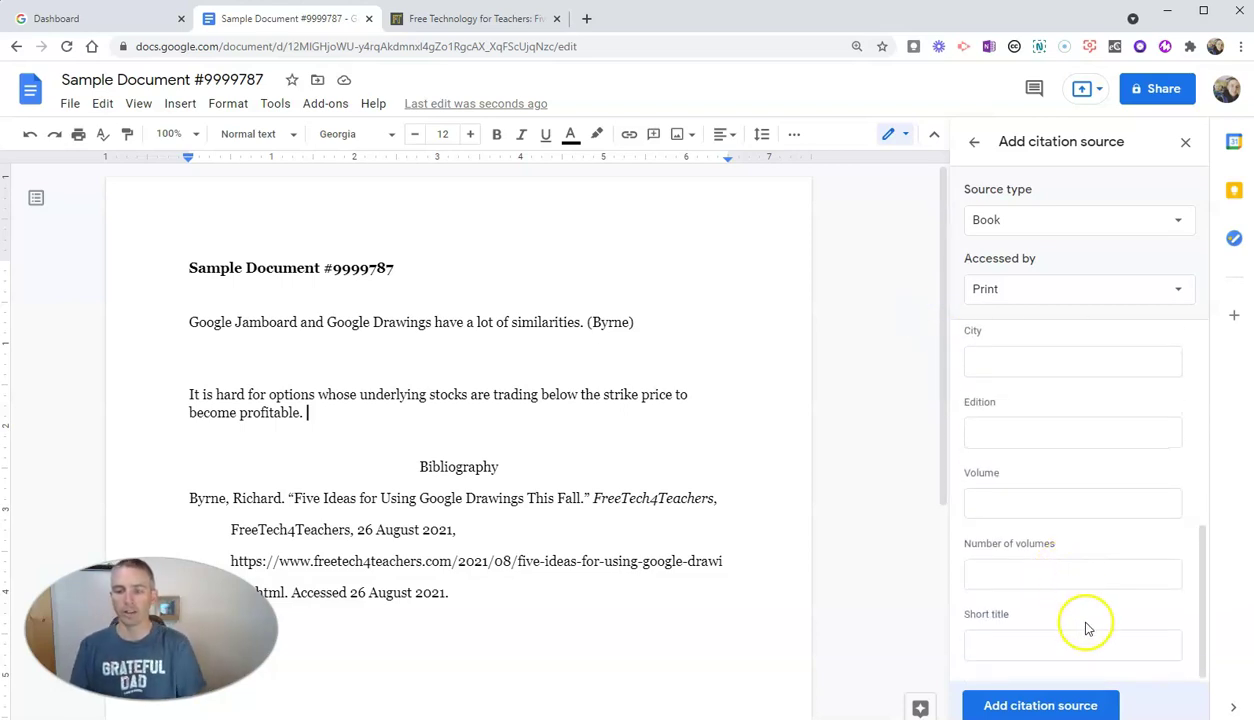